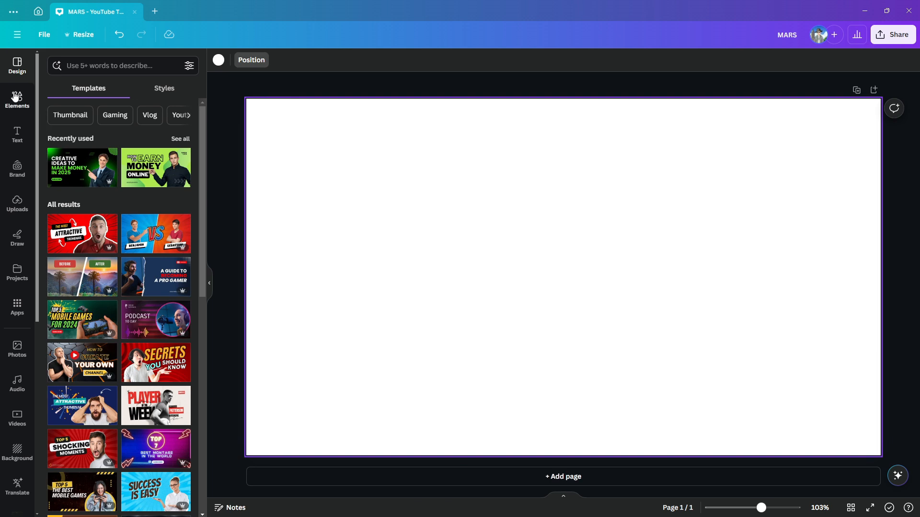
Add a square shape to the blank page and fill it with black.
{"action": "left_click", "coordinate": [18, 100]}
{"action": "left_click", "coordinate": [56, 144]}
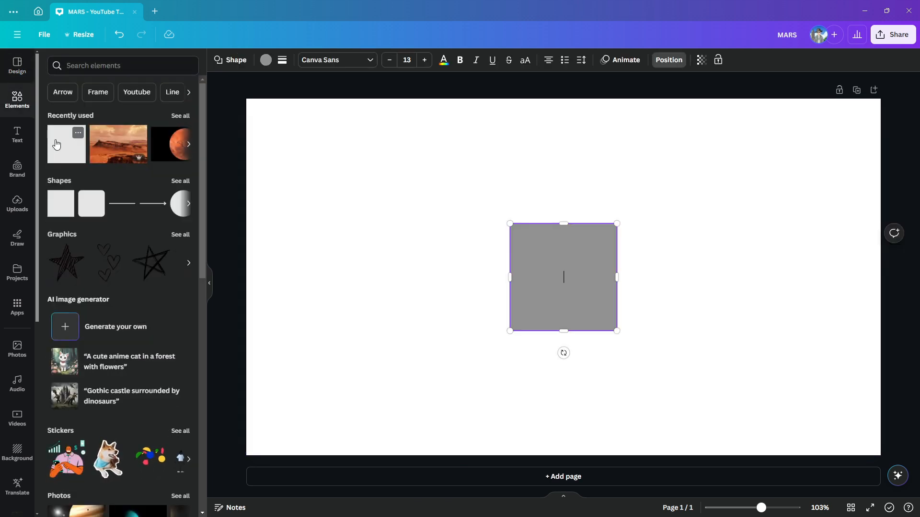
{"action": "left_click", "coordinate": [450, 349]}
{"action": "left_click", "coordinate": [546, 288]}
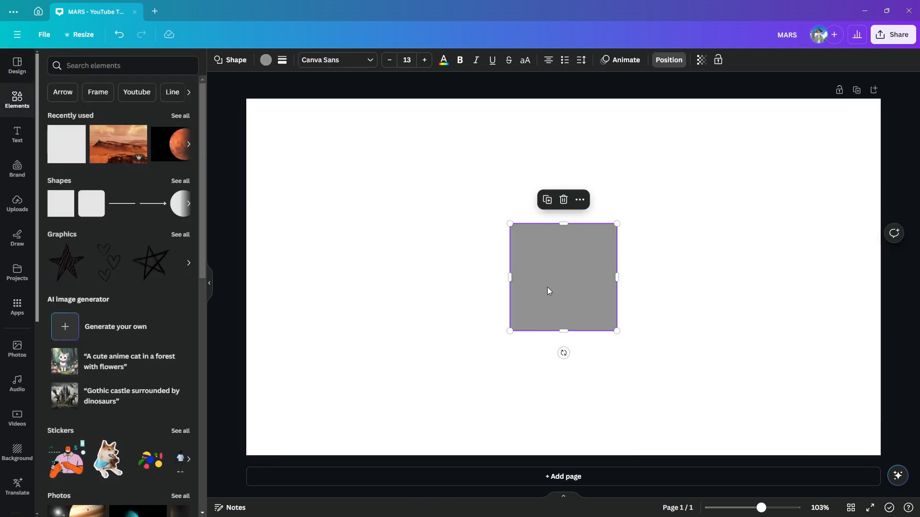
{"action": "left_click", "coordinate": [265, 60]}
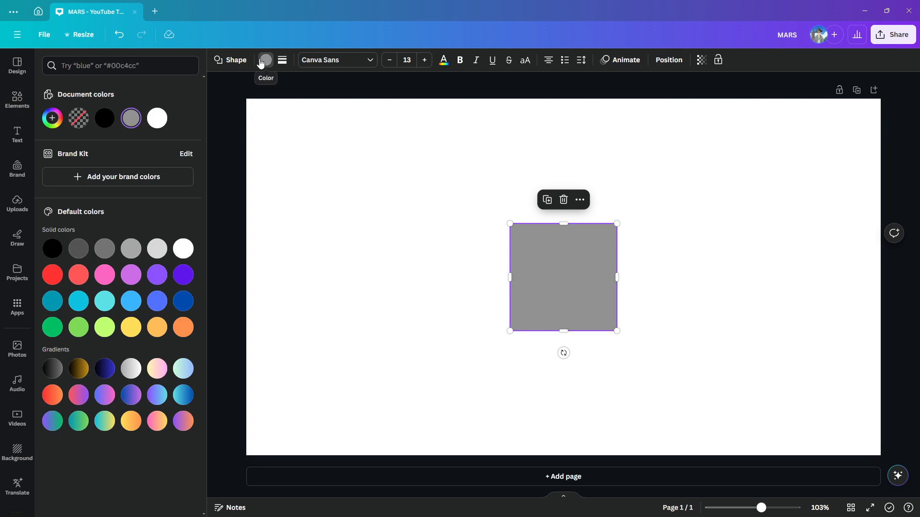
{"action": "left_click", "coordinate": [103, 118]}
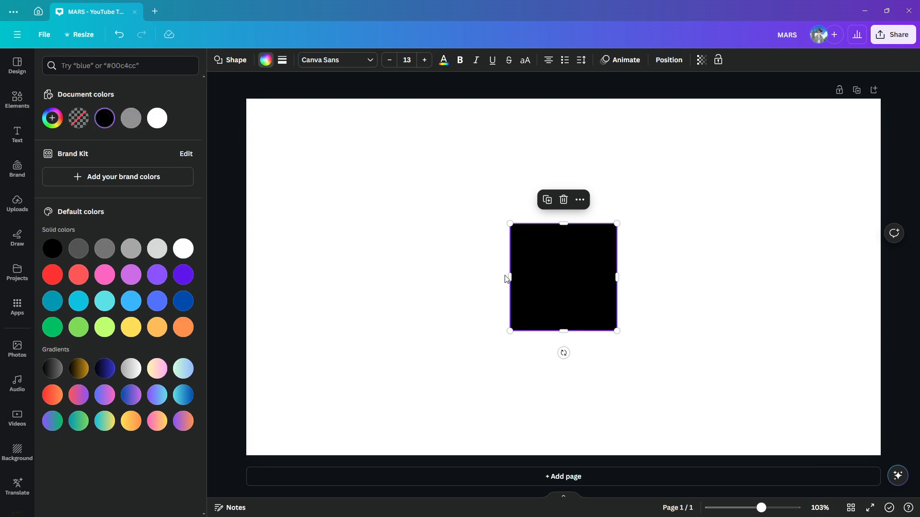
Stretch the black square into a rectangle about 971 px wide and extend it upward to nearly double its height.
{"action": "left_click_drag", "start_coordinate": [510, 277], "coordinate": [319, 278]}
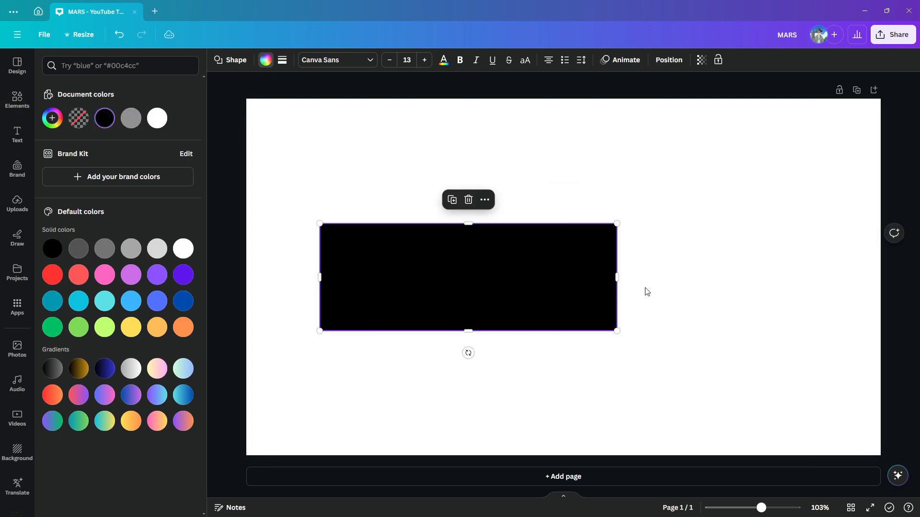
{"action": "left_click_drag", "start_coordinate": [617, 278], "coordinate": [801, 278]}
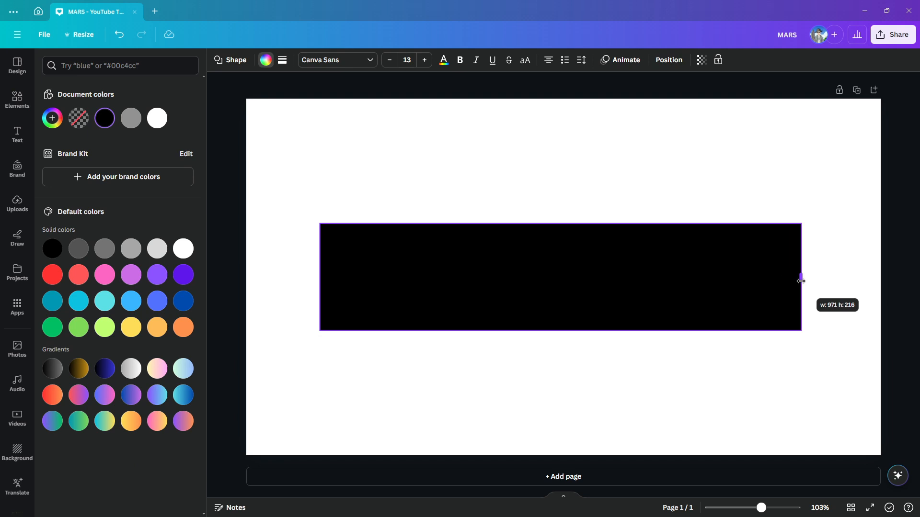
{"action": "left_click_drag", "start_coordinate": [558, 224], "coordinate": [560, 135]}
{"action": "left_click", "coordinate": [542, 417]}
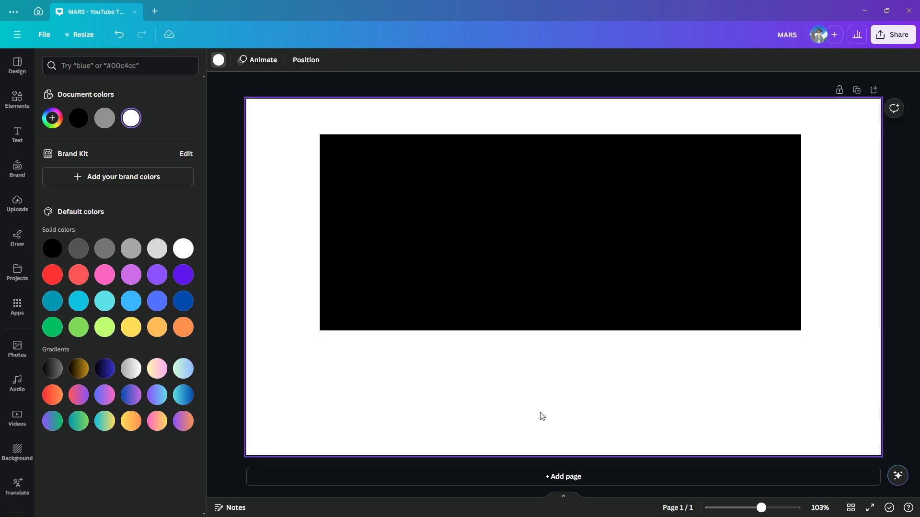
Add a heading reading "MARS" over the black rectangle.
{"action": "left_click", "coordinate": [24, 139]}
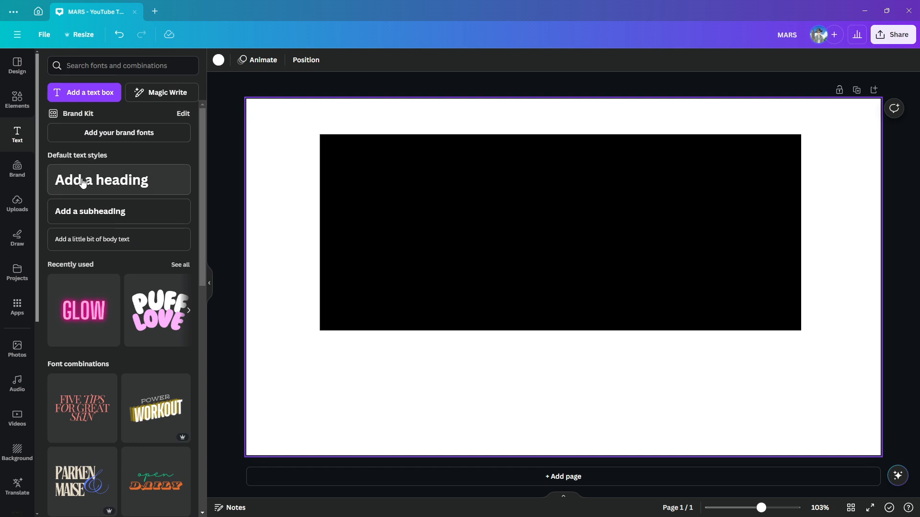
{"action": "left_click", "coordinate": [83, 182]}
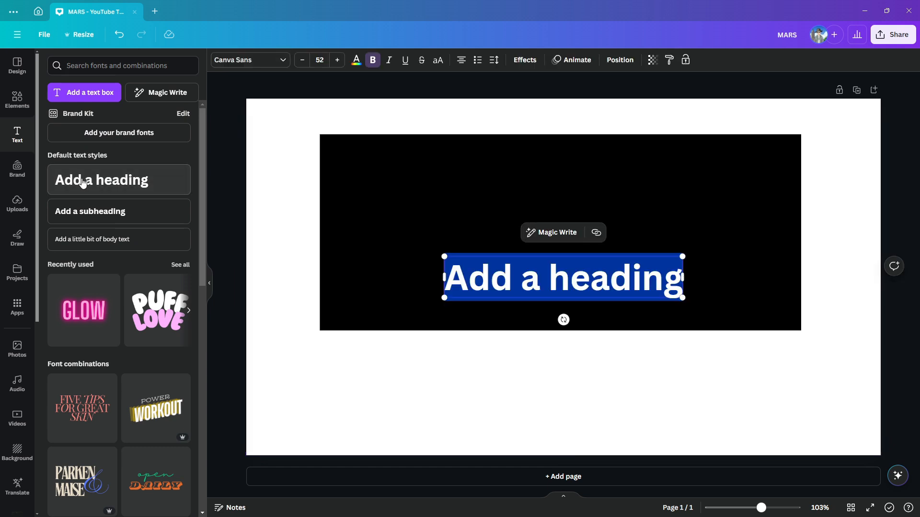
{"action": "type", "text": "MARS"}
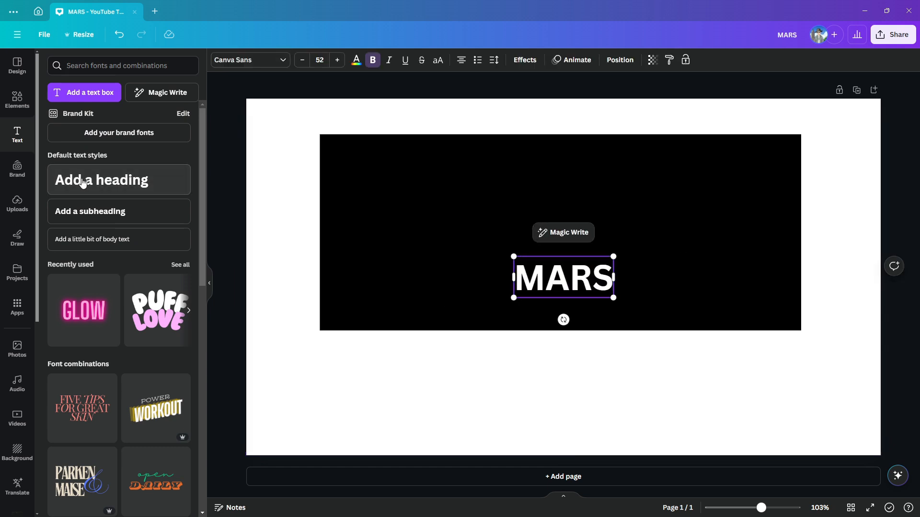
{"action": "left_click", "coordinate": [605, 391]}
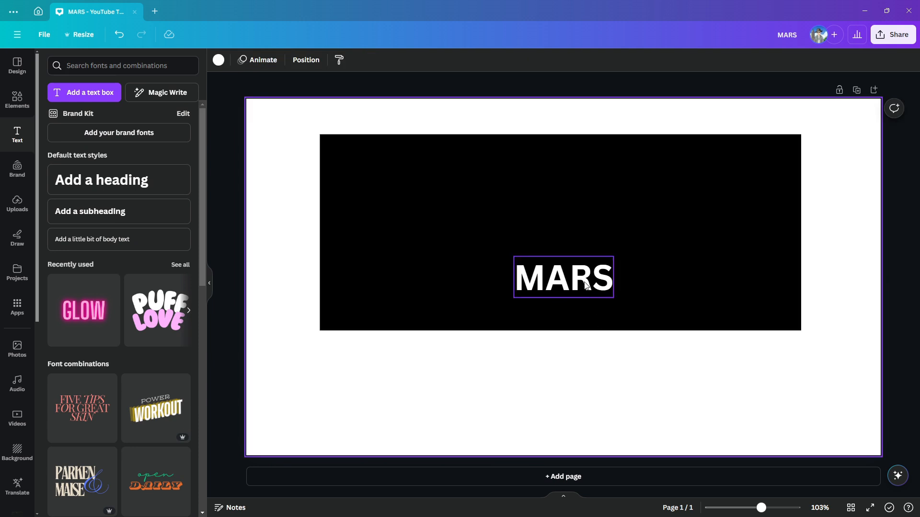
Change the MARS heading's font to Anton.
{"action": "left_click", "coordinate": [585, 282]}
{"action": "left_click", "coordinate": [282, 62]}
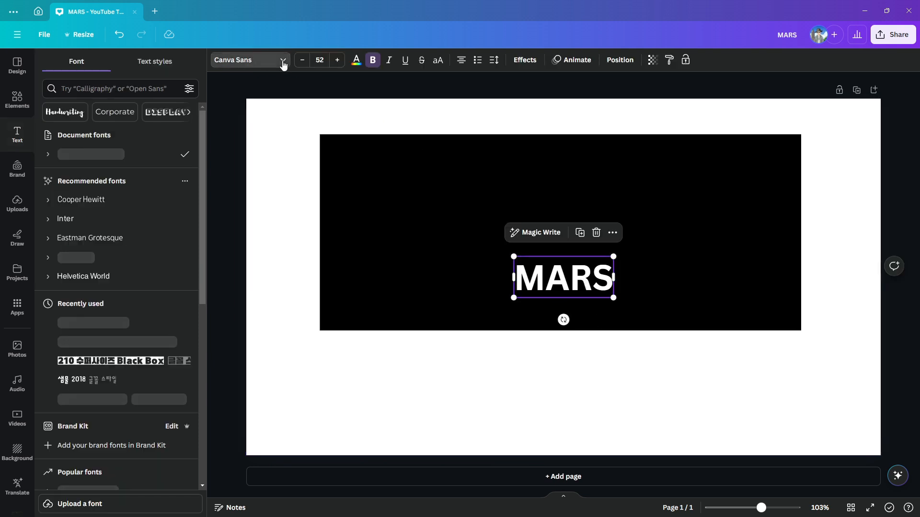
{"action": "left_click", "coordinate": [109, 322]}
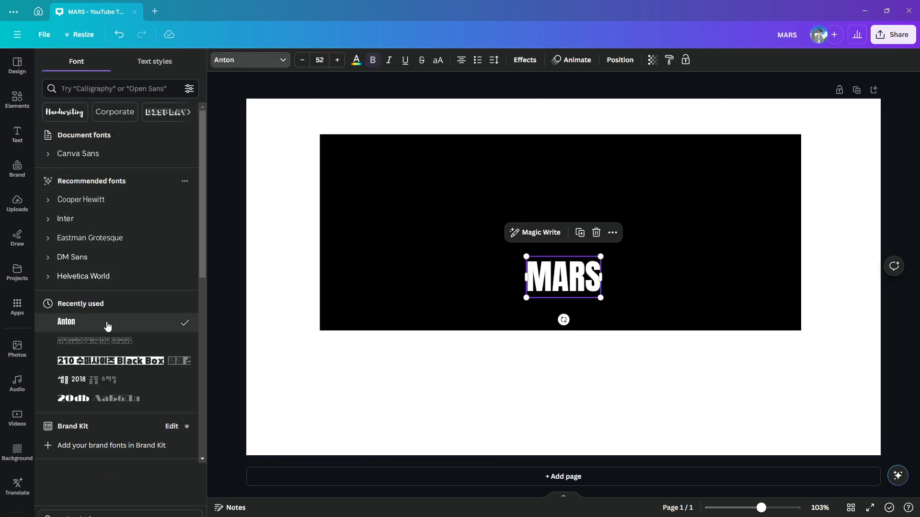
{"action": "left_click", "coordinate": [495, 388]}
Enlarge the MARS heading to about size 219 and centre it over the black rectangle.
{"action": "left_click", "coordinate": [573, 267]}
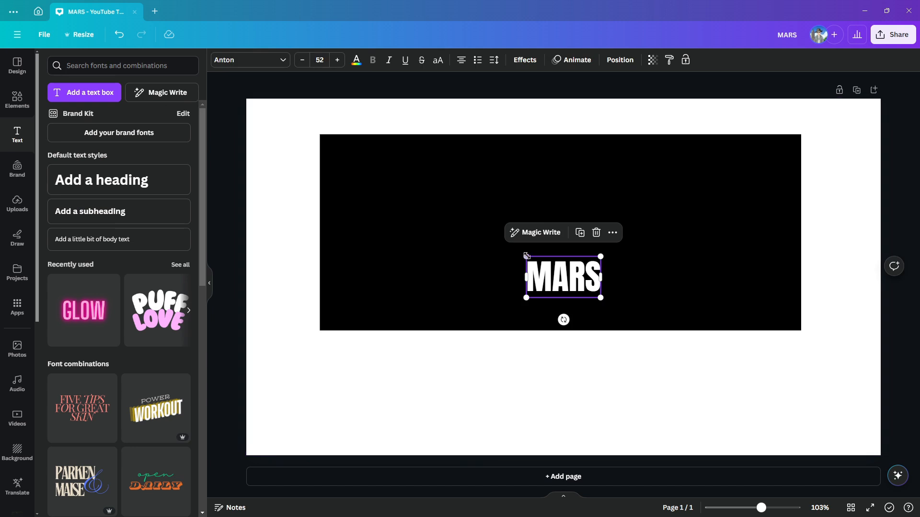
{"action": "left_click_drag", "start_coordinate": [525, 256], "coordinate": [358, 161]}
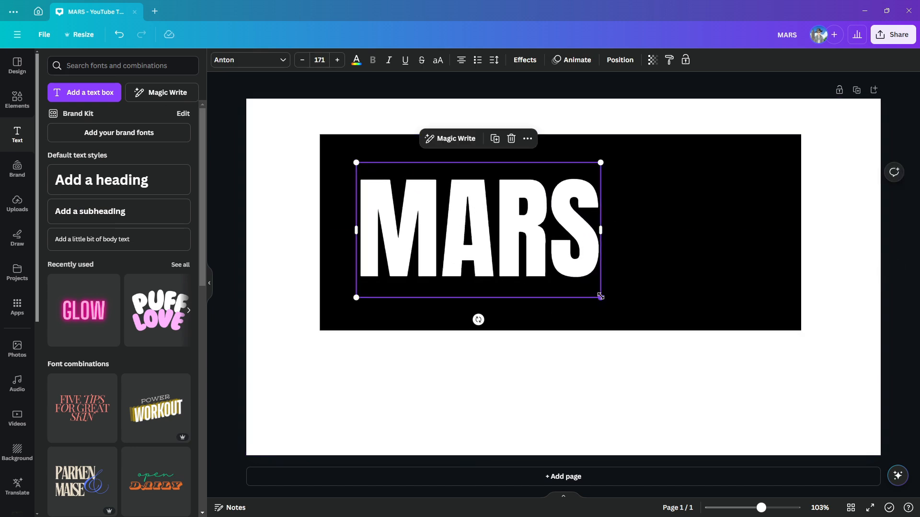
{"action": "left_click_drag", "start_coordinate": [600, 296], "coordinate": [670, 331]}
{"action": "left_click_drag", "start_coordinate": [567, 263], "coordinate": [617, 245]}
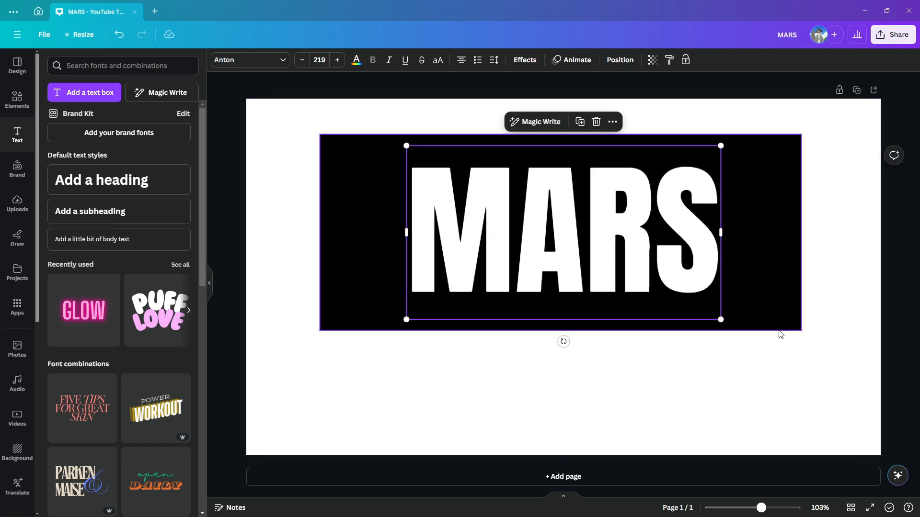
Shrink the black rectangle on all four sides so it frames the MARS text with a narrow margin.
{"action": "left_click", "coordinate": [812, 368]}
{"action": "left_click", "coordinate": [791, 269]}
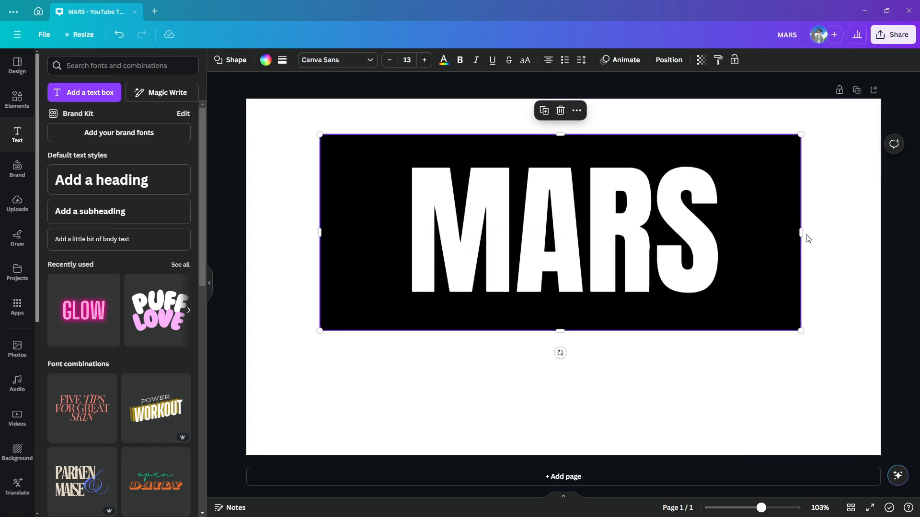
{"action": "left_click_drag", "start_coordinate": [803, 233], "coordinate": [736, 233]}
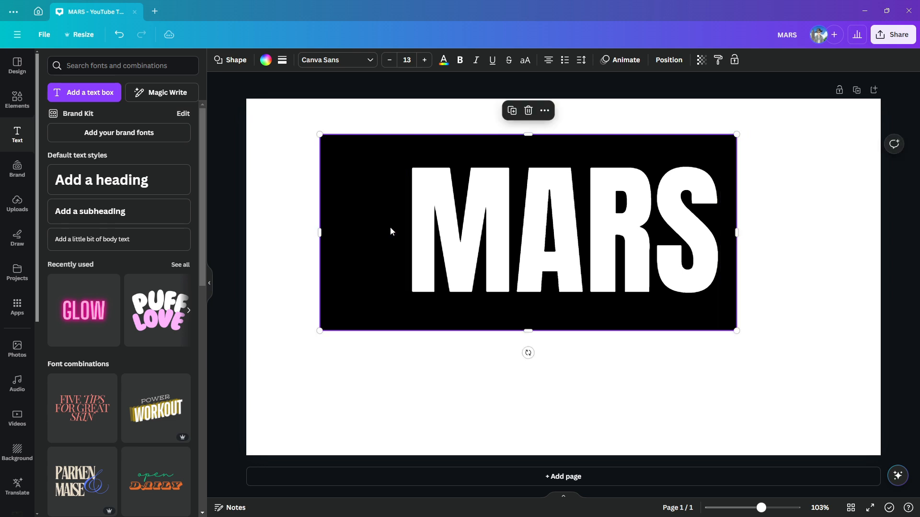
{"action": "left_click_drag", "start_coordinate": [324, 230], "coordinate": [387, 230]}
{"action": "left_click_drag", "start_coordinate": [560, 137], "coordinate": [560, 146]}
{"action": "left_click_drag", "start_coordinate": [562, 327], "coordinate": [560, 314]}
Align the MARS text and the black rectangle to each other by middle and center.
{"action": "left_click_drag", "start_coordinate": [359, 126], "coordinate": [823, 361]}
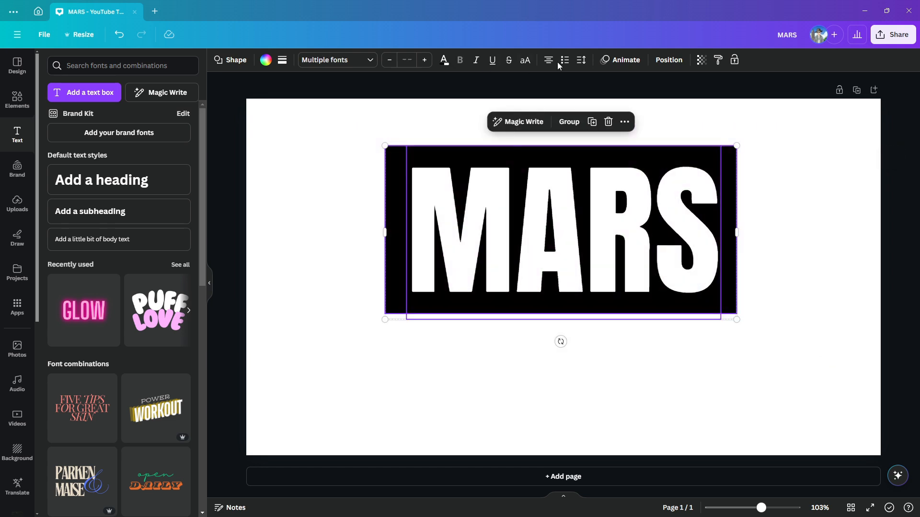
{"action": "left_click", "coordinate": [671, 61]}
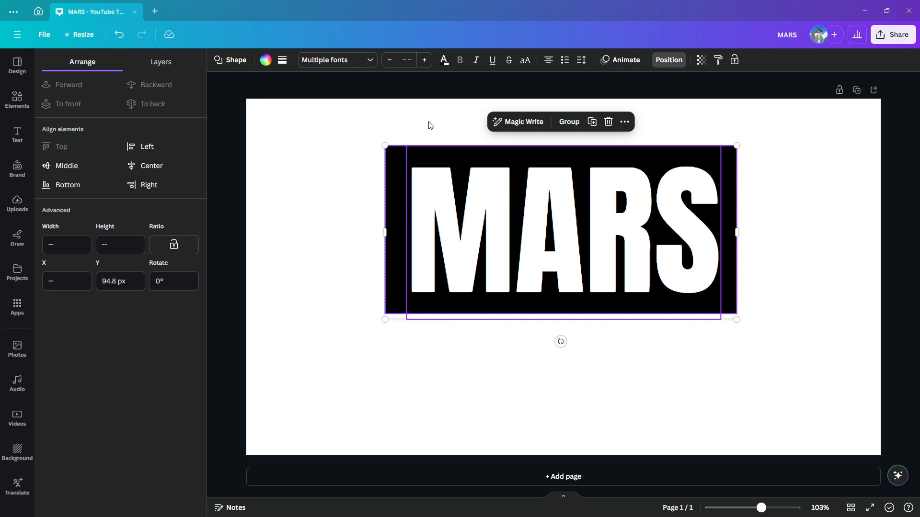
{"action": "left_click", "coordinate": [60, 166]}
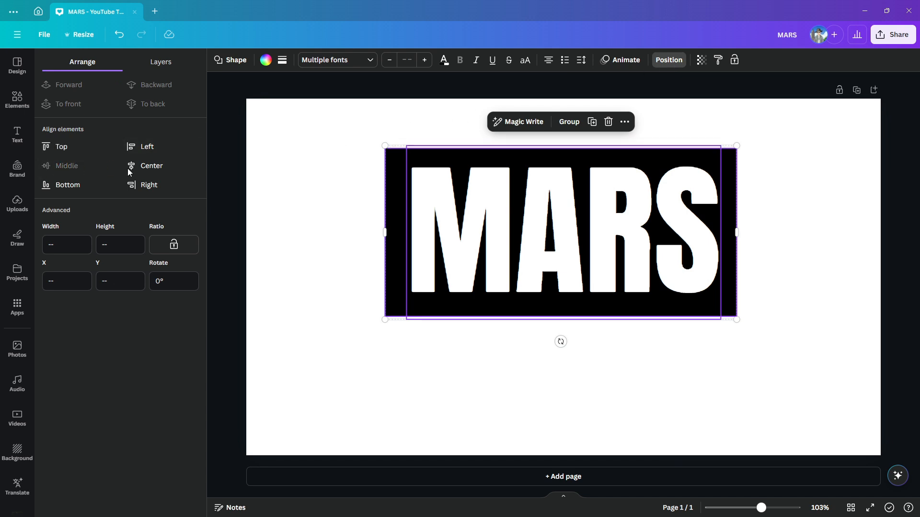
{"action": "left_click", "coordinate": [157, 176]}
{"action": "left_click", "coordinate": [904, 72]}
Download the design as a 1,280 × 720 px PNG and upload the exported image to the project.
{"action": "left_click", "coordinate": [902, 36]}
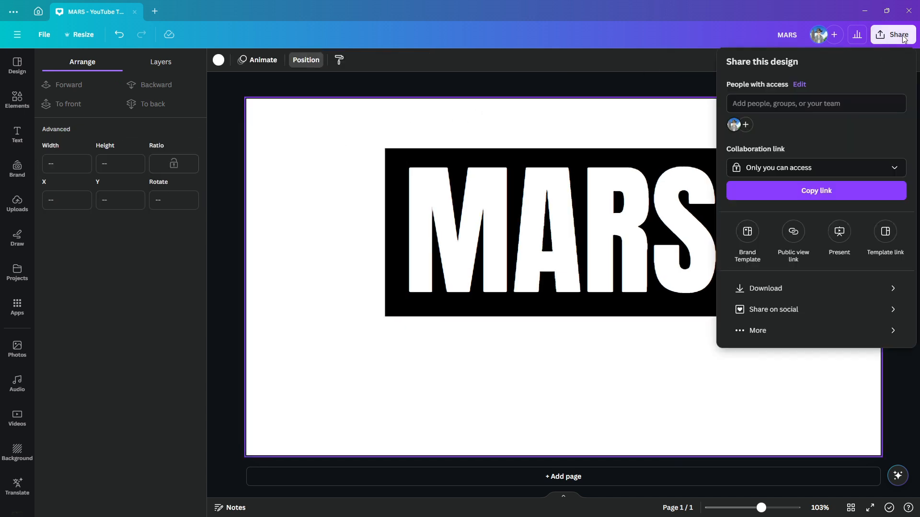
{"action": "left_click", "coordinate": [831, 292]}
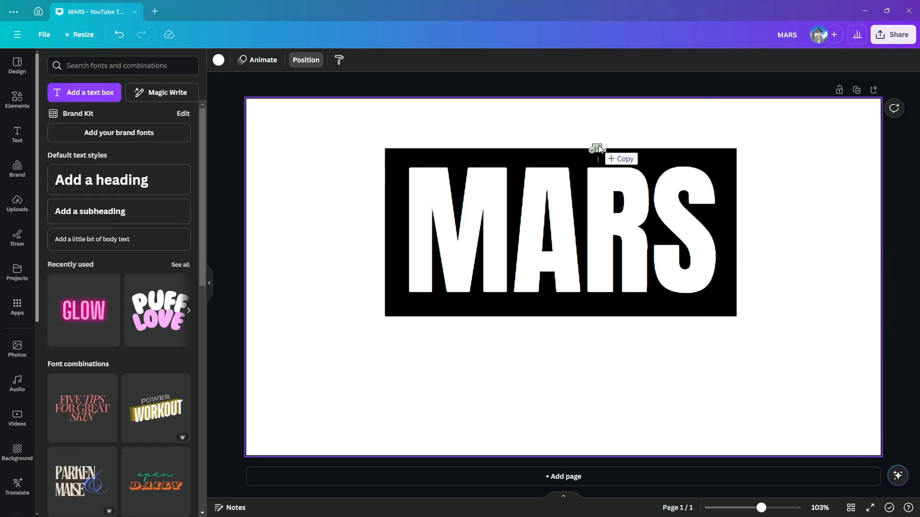
{"action": "left_click_drag", "start_coordinate": [597, 147], "coordinate": [128, 193]}
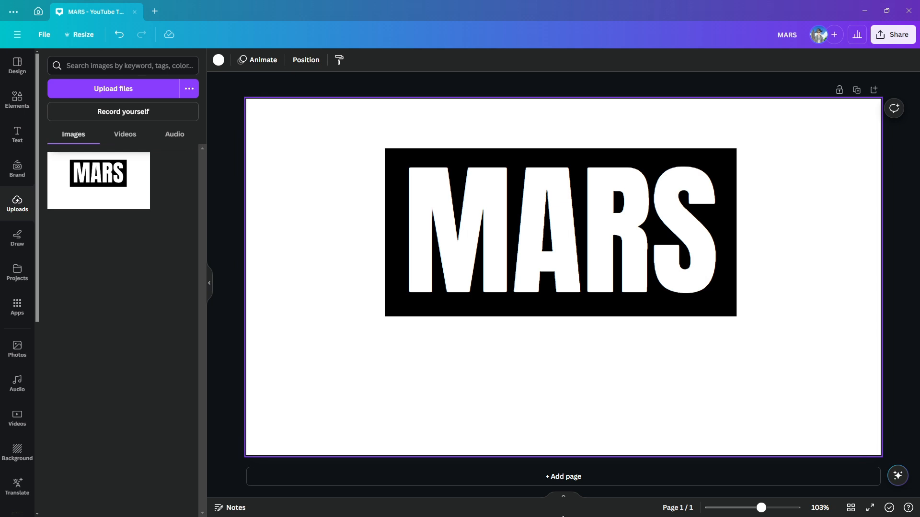
Add a second page and place the uploaded MARS image on it.
{"action": "left_click", "coordinate": [586, 480]}
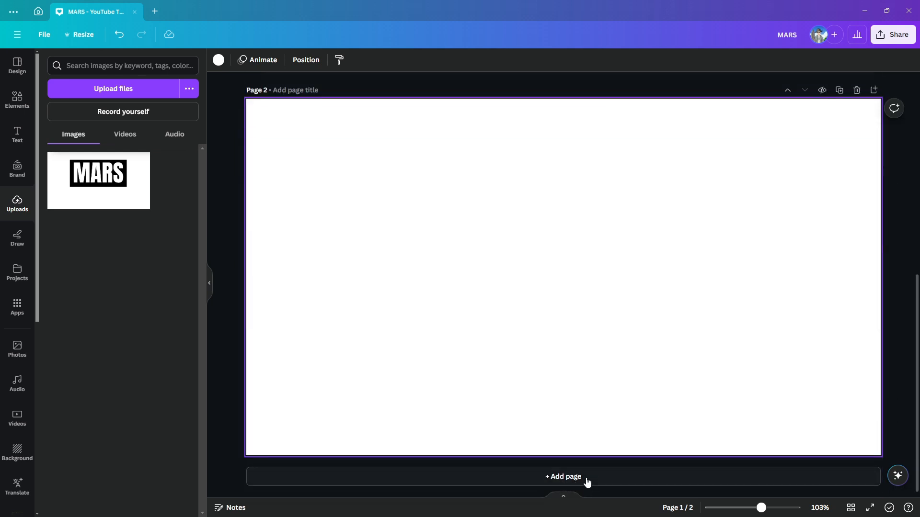
{"action": "left_click", "coordinate": [98, 172]}
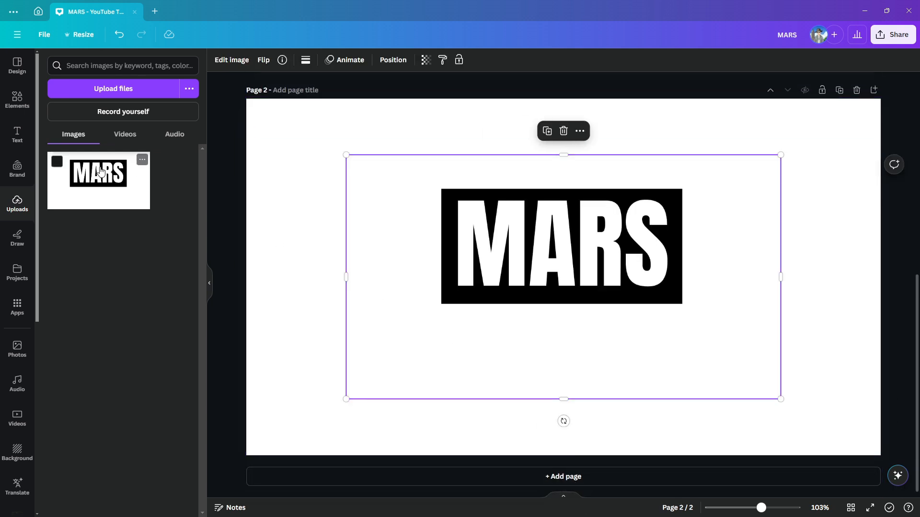
{"action": "left_click", "coordinate": [269, 181]}
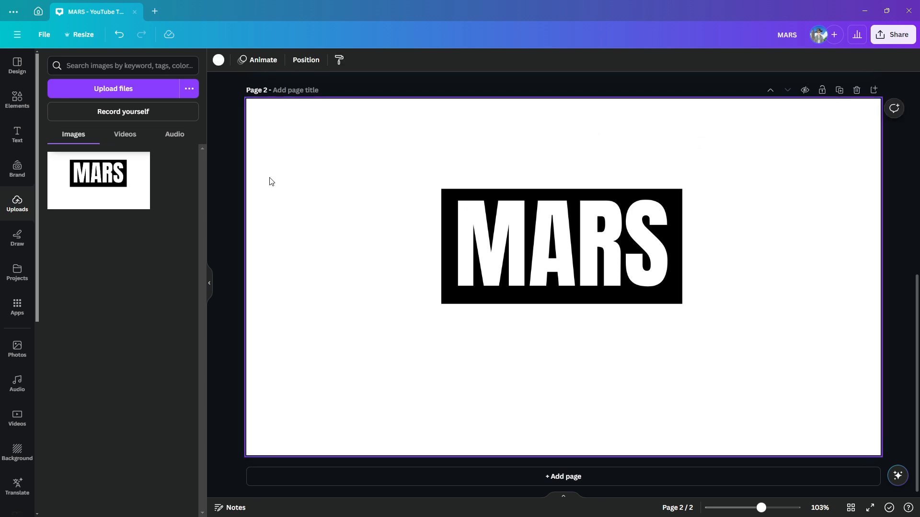
Remove the background of the MARS image on page 2 with BG Remover.
{"action": "left_click", "coordinate": [485, 220]}
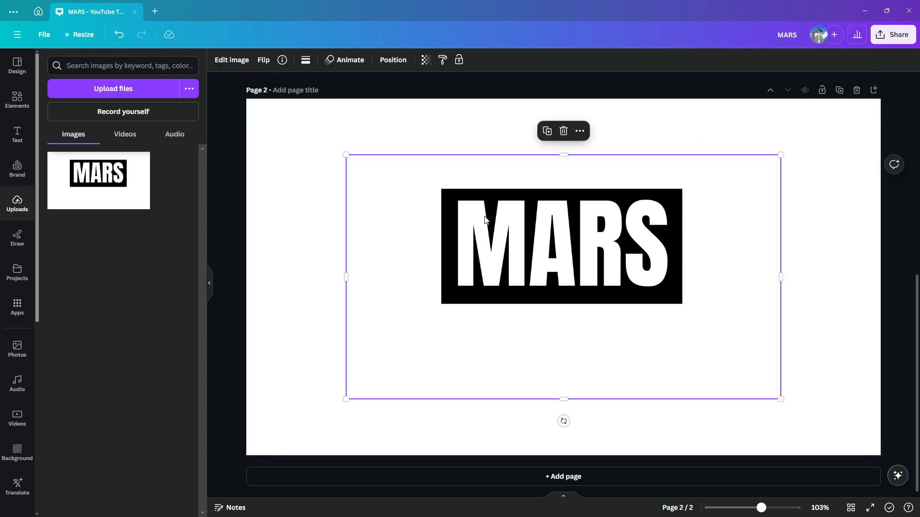
{"action": "left_click", "coordinate": [233, 66]}
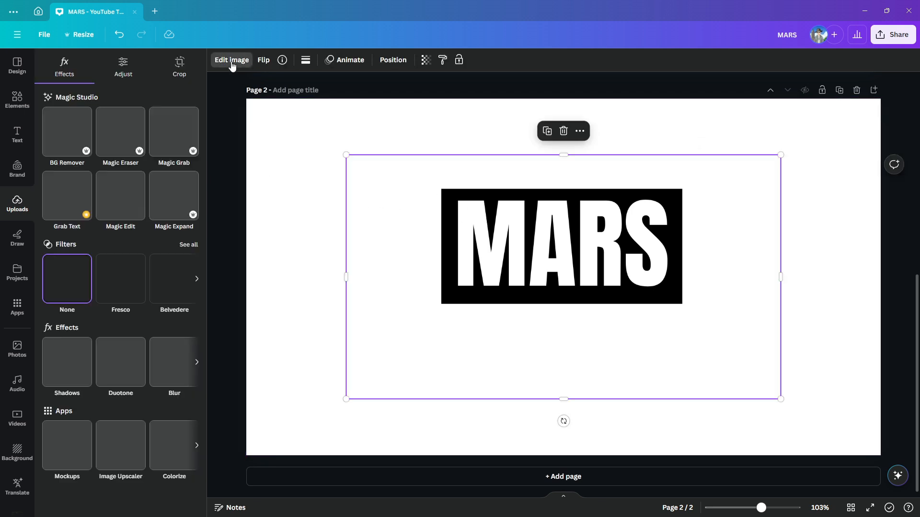
{"action": "left_click", "coordinate": [53, 152]}
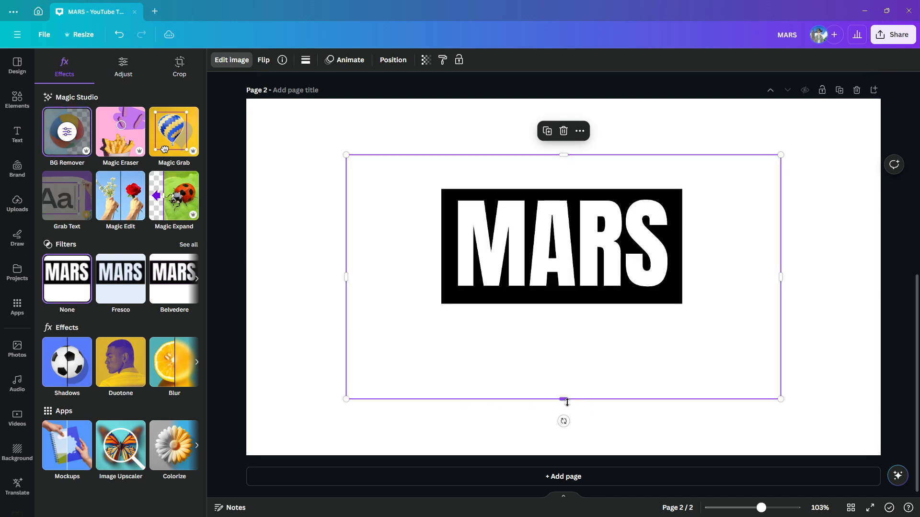
Crop the MARS image on all four sides to the edges of its black rectangle.
{"action": "left_click_drag", "start_coordinate": [567, 399], "coordinate": [580, 305]}
{"action": "left_click_drag", "start_coordinate": [346, 232], "coordinate": [441, 239]}
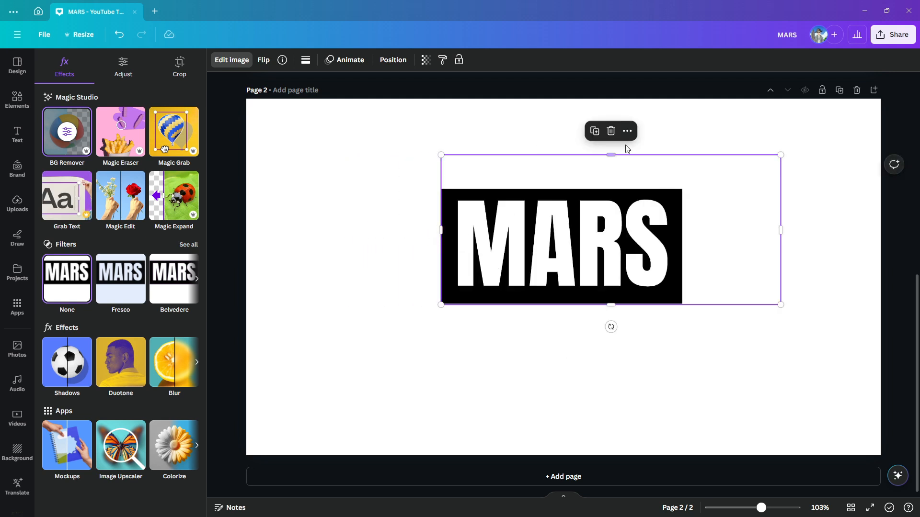
{"action": "left_click_drag", "start_coordinate": [611, 155], "coordinate": [612, 191]}
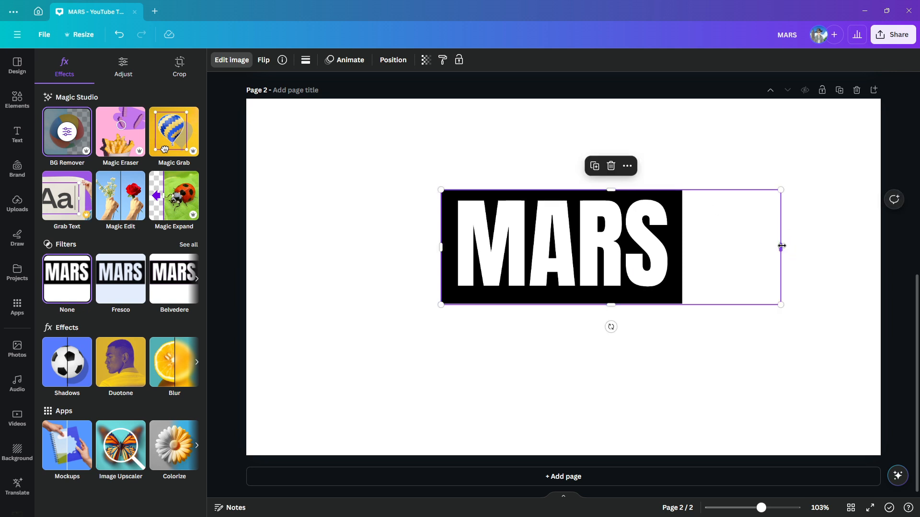
{"action": "left_click_drag", "start_coordinate": [781, 245], "coordinate": [682, 251]}
{"action": "left_click", "coordinate": [533, 405]}
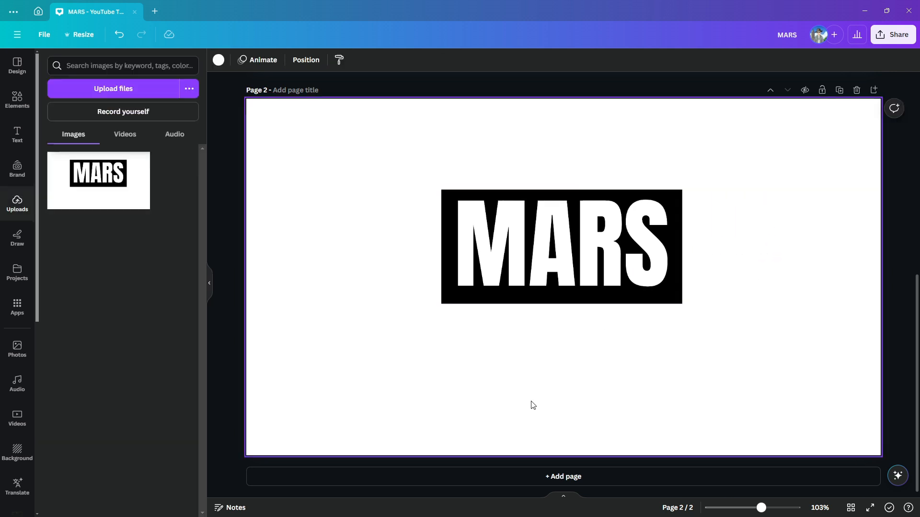
Add the recently used photo of the red planet Mars on a black background to page 2.
{"action": "left_click", "coordinate": [19, 351]}
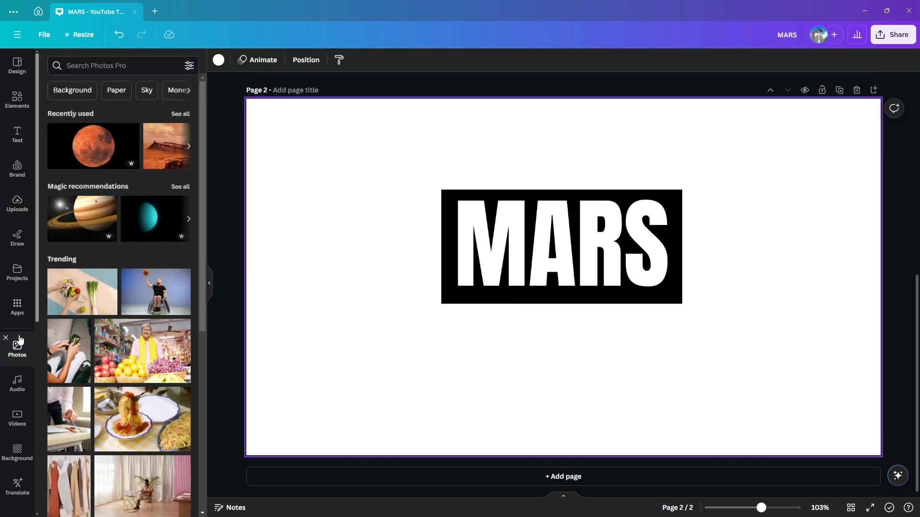
{"action": "left_click", "coordinate": [95, 146]}
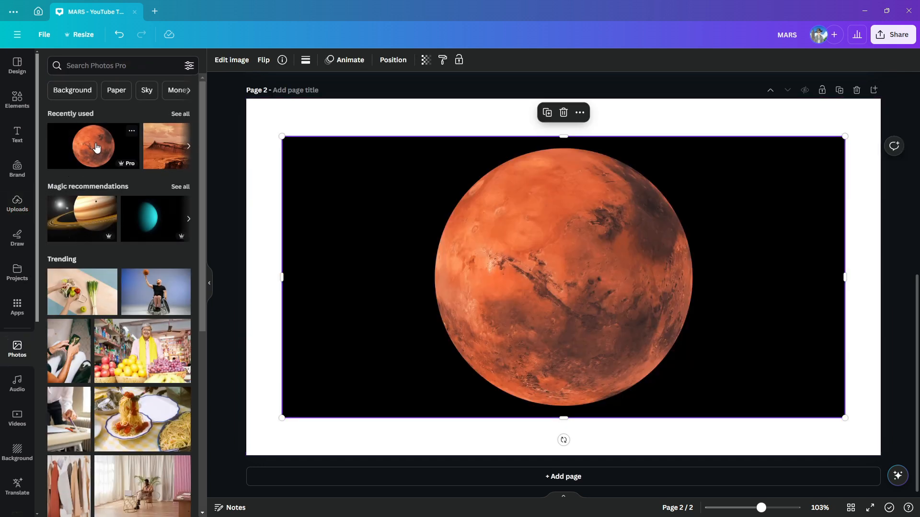
Send the planet photo behind the MARS cutout and centre the cutout over the planet.
{"action": "left_click", "coordinate": [394, 60]}
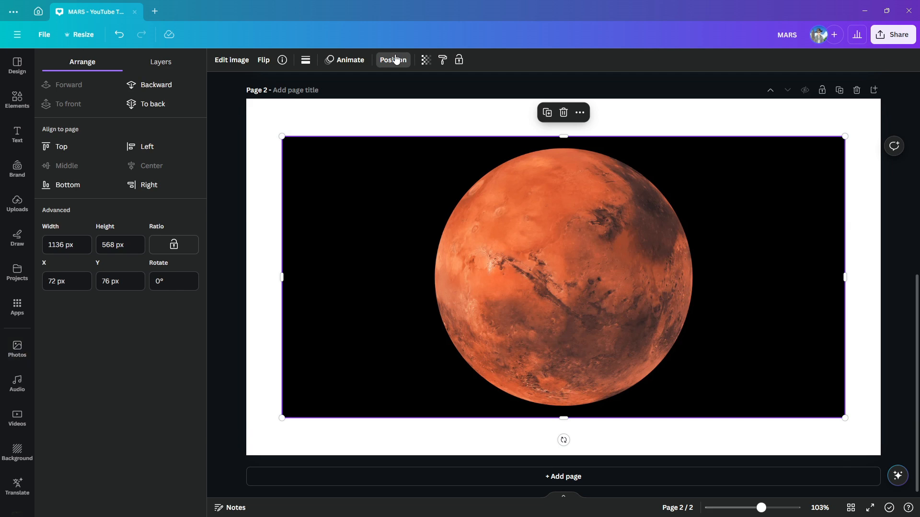
{"action": "left_click", "coordinate": [151, 85]}
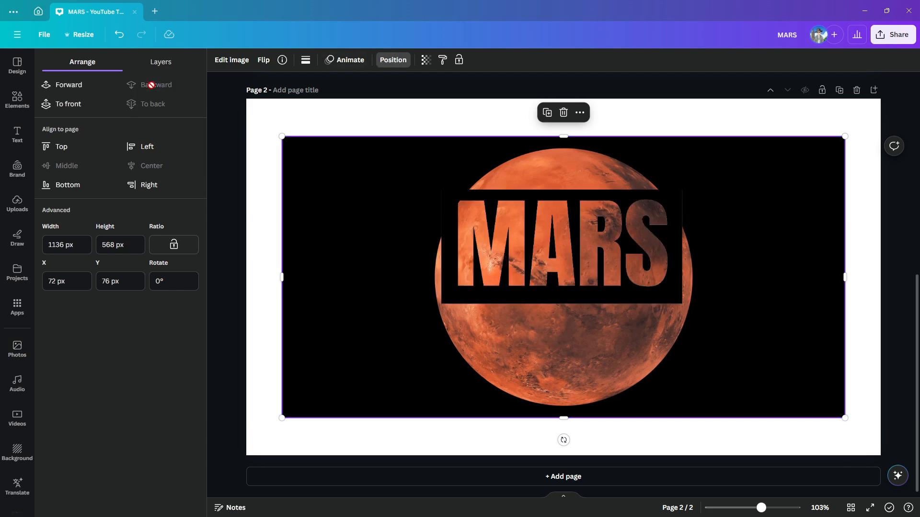
{"action": "left_click", "coordinate": [564, 231]}
{"action": "left_click_drag", "start_coordinate": [564, 232], "coordinate": [567, 259]}
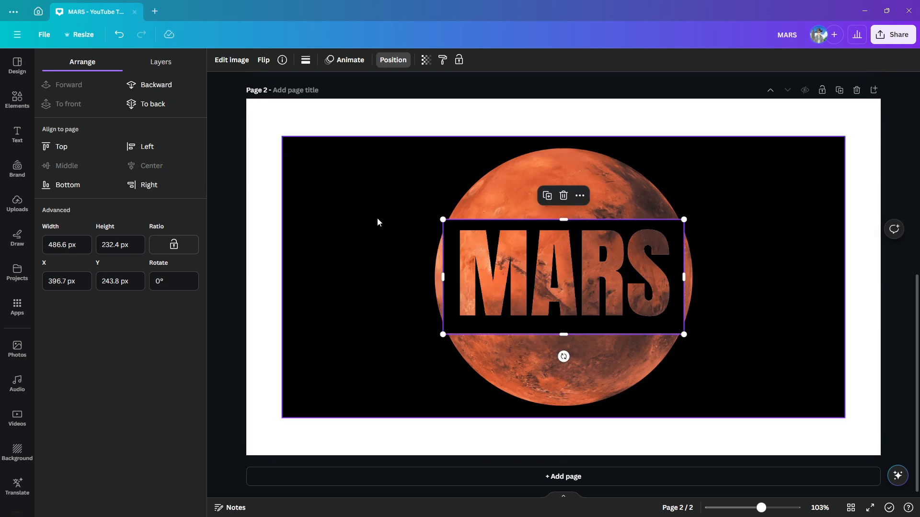
Crop the planet photo on all four sides to the edges of the MARS cutout, about 486.6 × 232.4 px.
{"action": "left_click", "coordinate": [418, 152]}
{"action": "left_click_drag", "start_coordinate": [566, 137], "coordinate": [563, 220]}
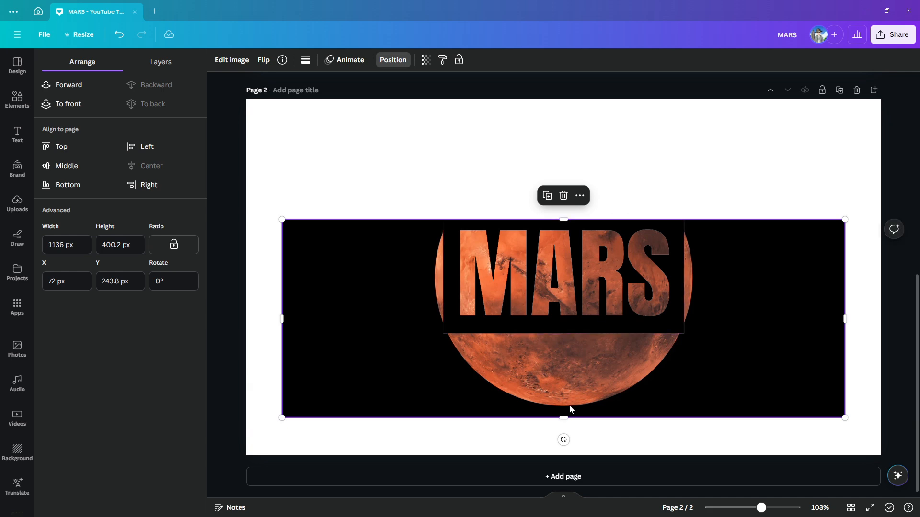
{"action": "left_click_drag", "start_coordinate": [561, 417], "coordinate": [563, 334]}
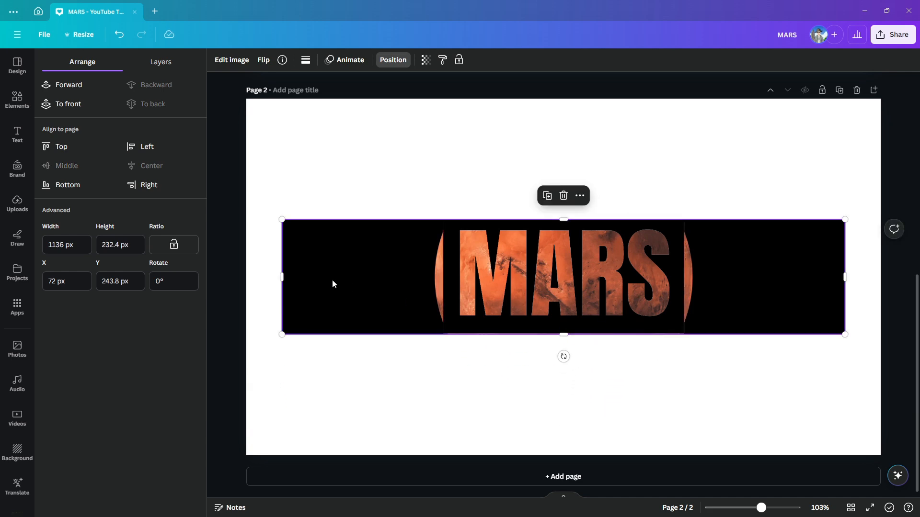
{"action": "left_click_drag", "start_coordinate": [285, 276], "coordinate": [446, 293]}
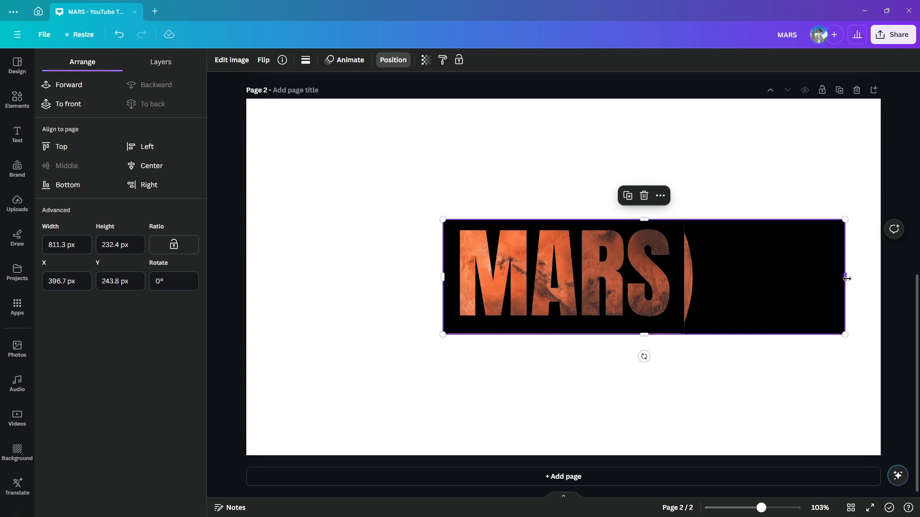
{"action": "left_click_drag", "start_coordinate": [847, 278], "coordinate": [684, 287]}
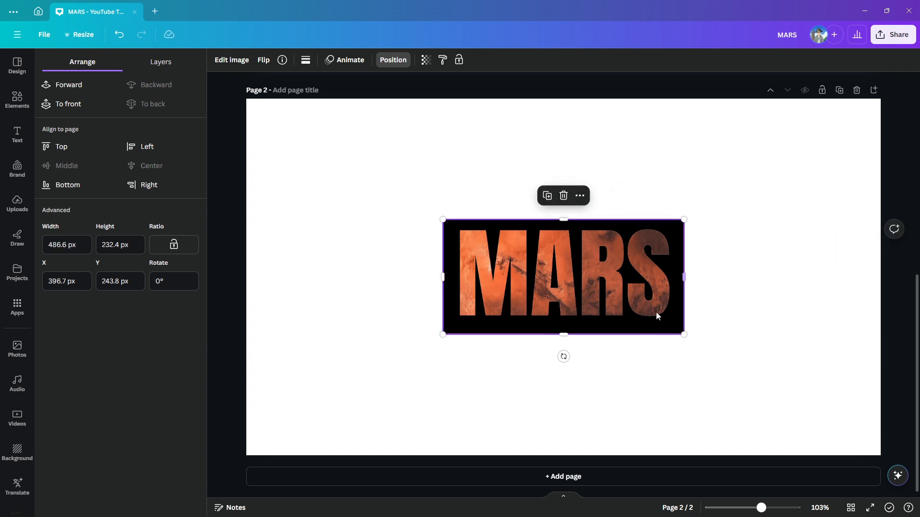
Set the background color of page 2 to black (#000000).
{"action": "left_click", "coordinate": [501, 378]}
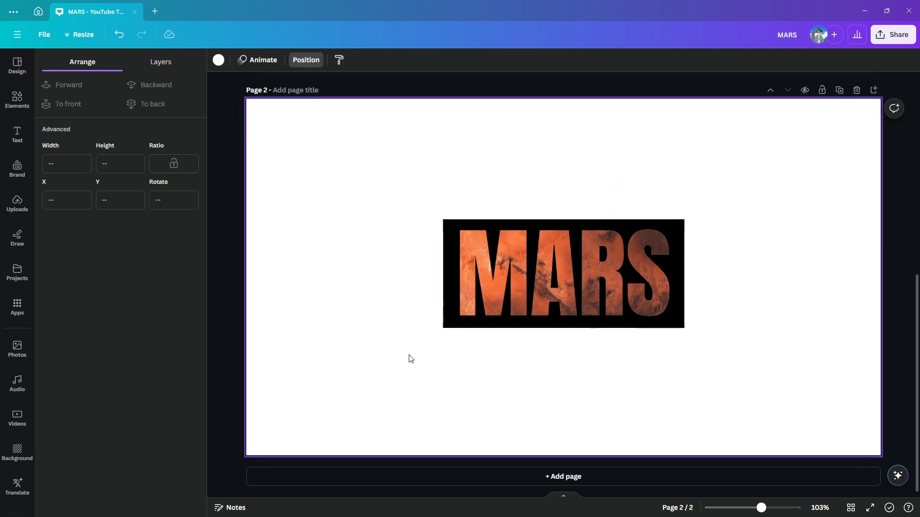
{"action": "left_click", "coordinate": [219, 60]}
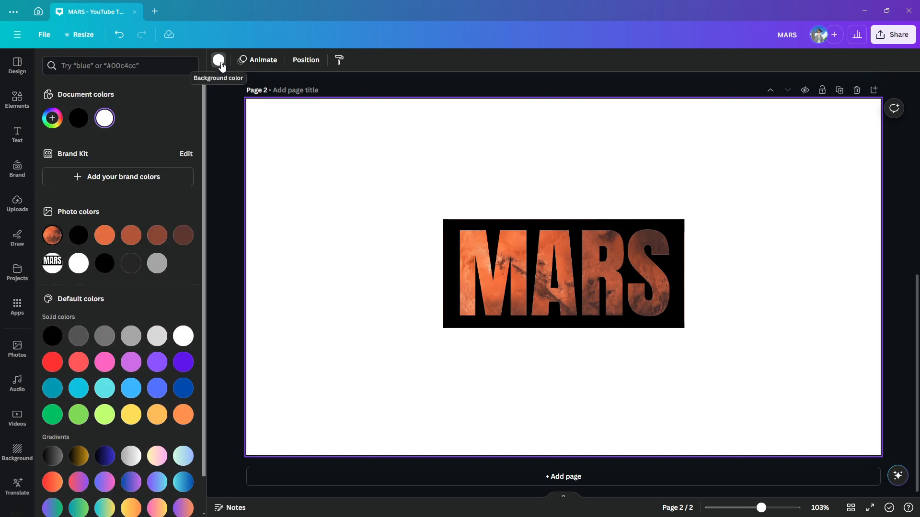
{"action": "left_click", "coordinate": [76, 120]}
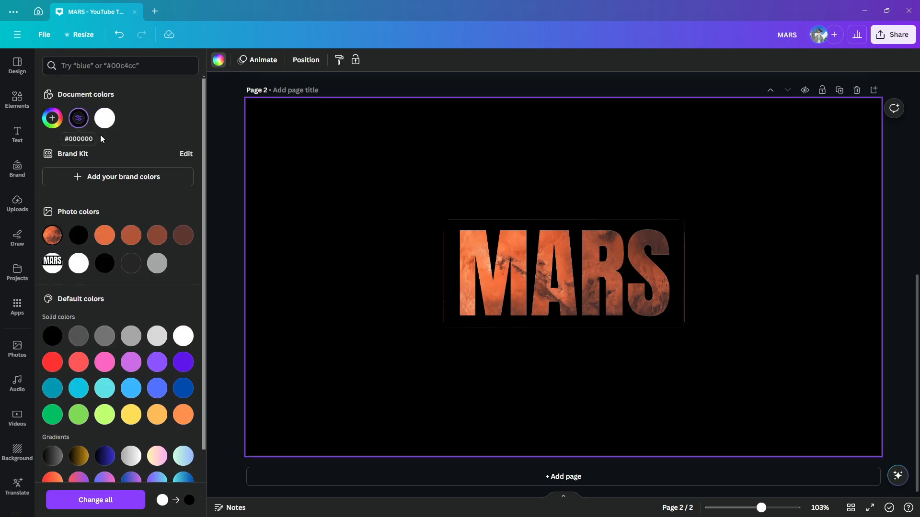
Select the planet photo's layer and crop all four sides slightly inside the MARS cutout's edges.
{"action": "left_click", "coordinate": [446, 270]}
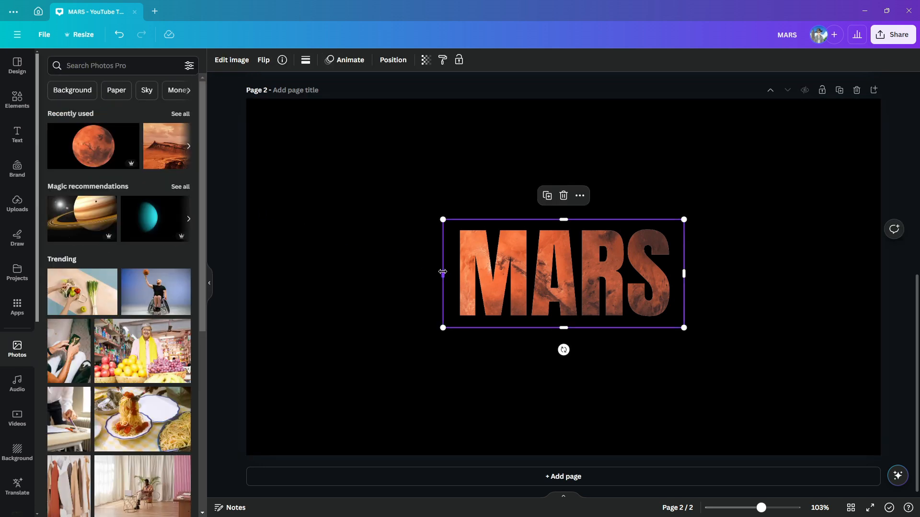
{"action": "left_click", "coordinate": [393, 60]}
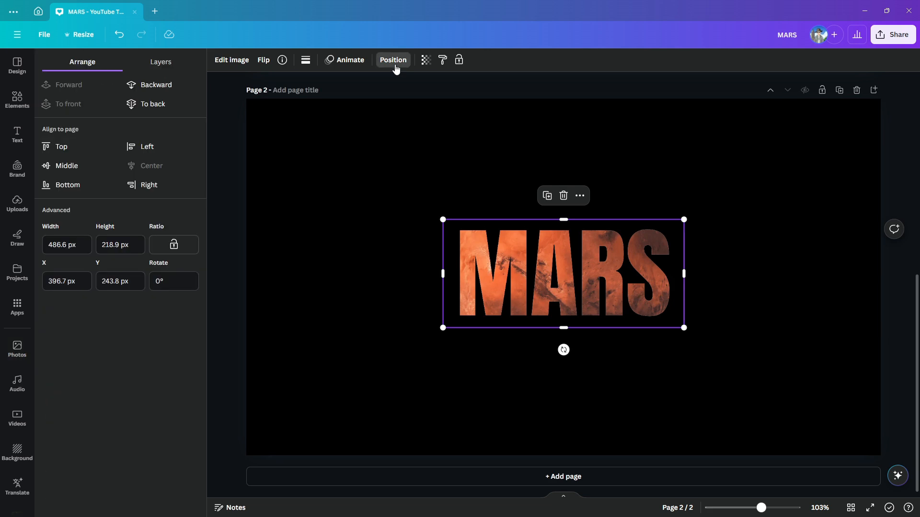
{"action": "left_click", "coordinate": [169, 65]}
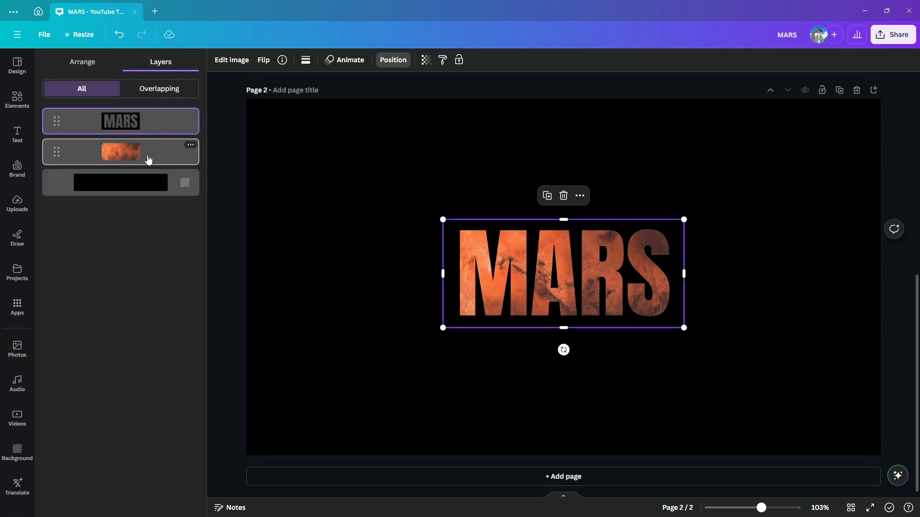
{"action": "left_click", "coordinate": [147, 158]}
{"action": "left_click_drag", "start_coordinate": [442, 272], "coordinate": [446, 273]}
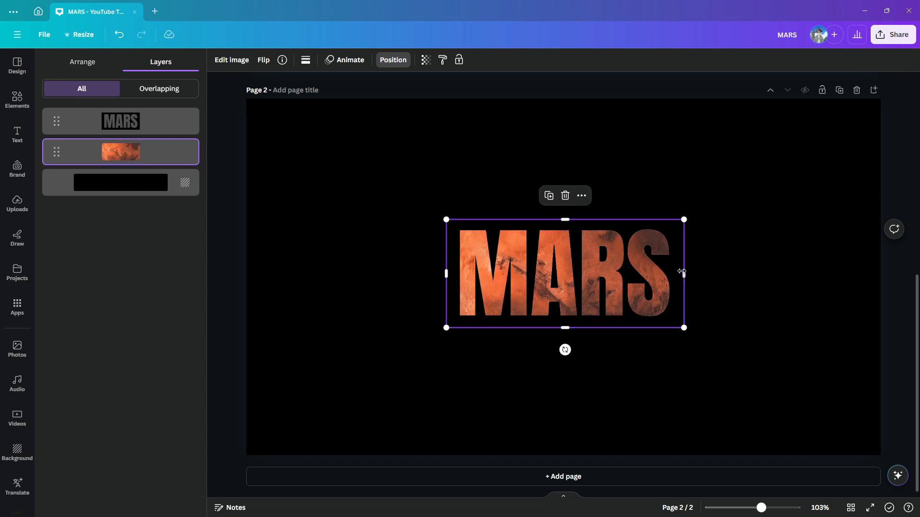
{"action": "left_click_drag", "start_coordinate": [684, 274], "coordinate": [680, 274]}
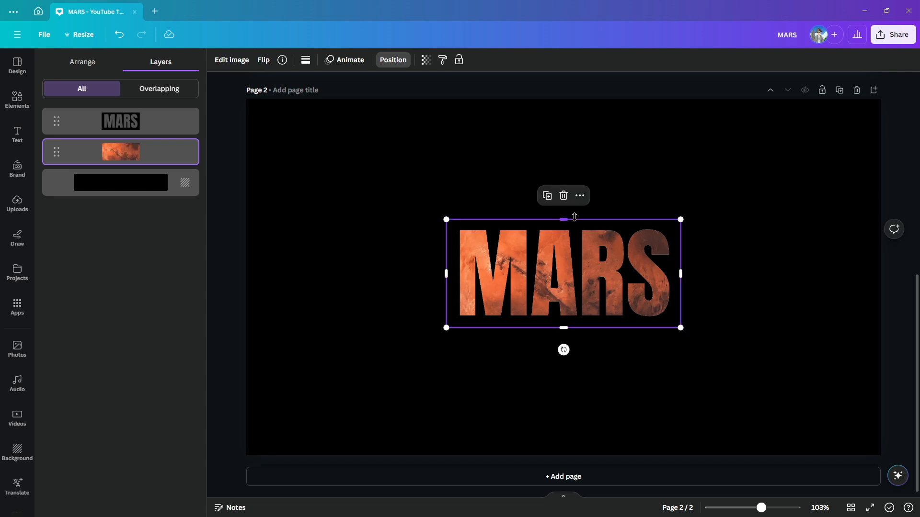
{"action": "left_click_drag", "start_coordinate": [567, 220], "coordinate": [566, 223]}
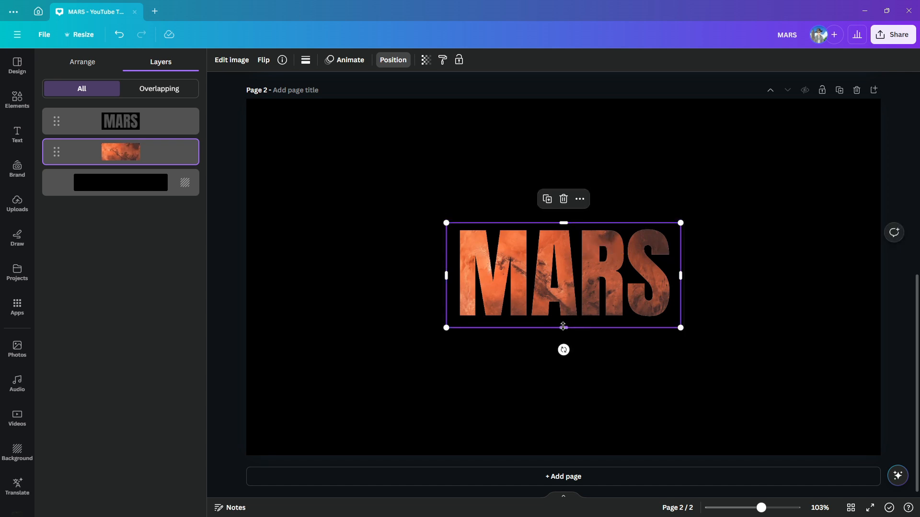
{"action": "left_click_drag", "start_coordinate": [563, 327], "coordinate": [562, 323]}
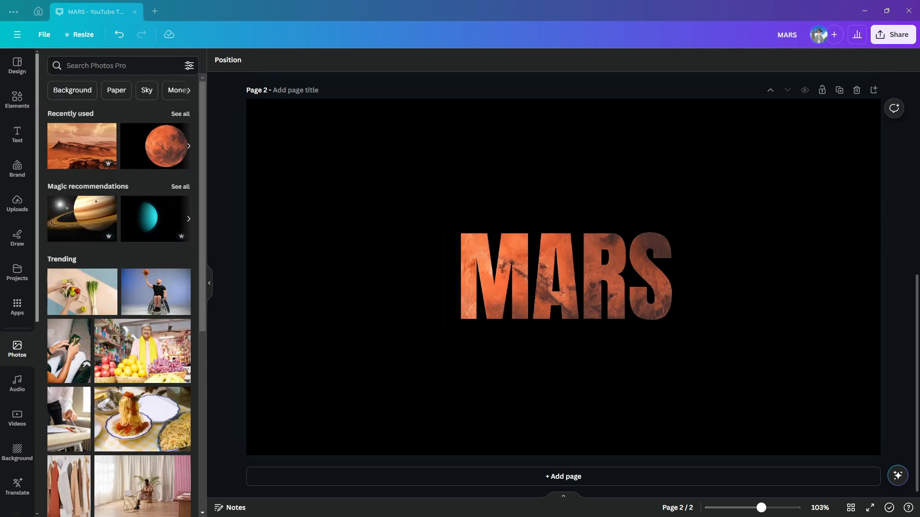
Enlarge the grouped MARS lettering to fill most of page 2 and centre it on the page.
{"action": "left_click", "coordinate": [618, 288]}
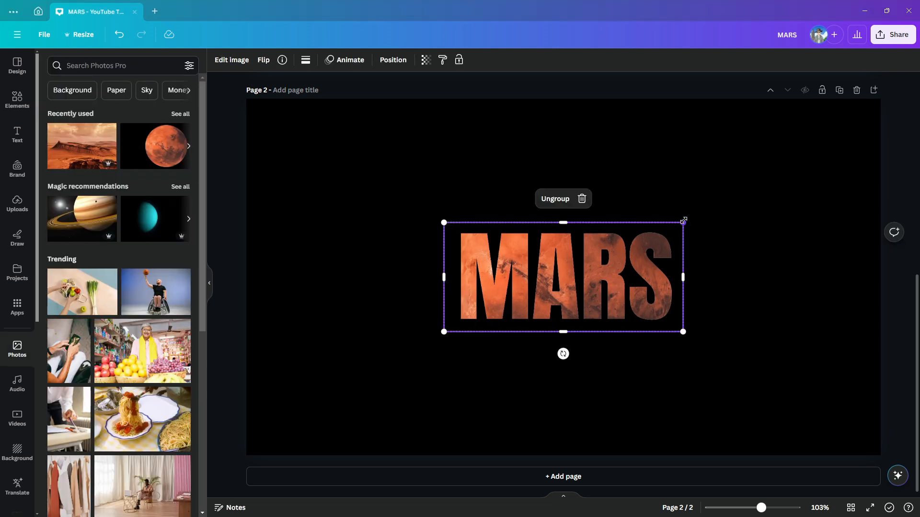
{"action": "left_click_drag", "start_coordinate": [683, 220], "coordinate": [842, 136]}
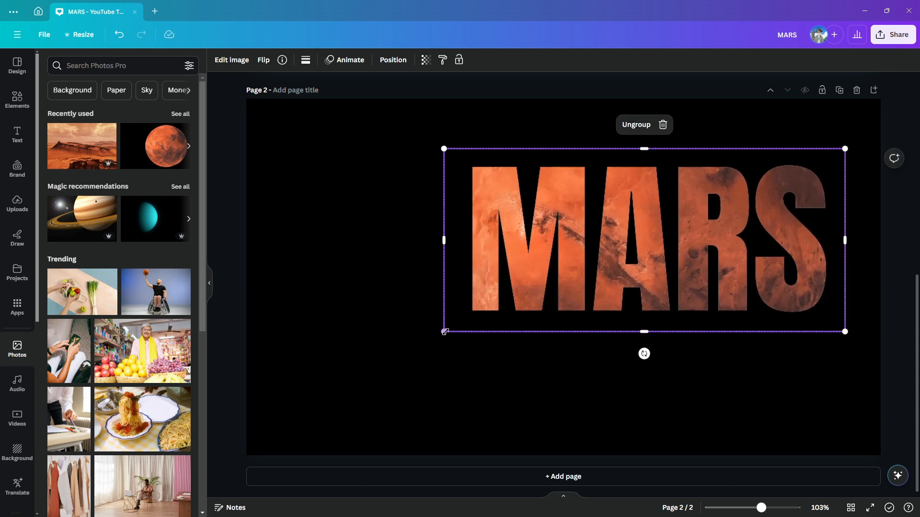
{"action": "left_click_drag", "start_coordinate": [444, 331], "coordinate": [295, 401]}
{"action": "left_click_drag", "start_coordinate": [628, 302], "coordinate": [634, 308]}
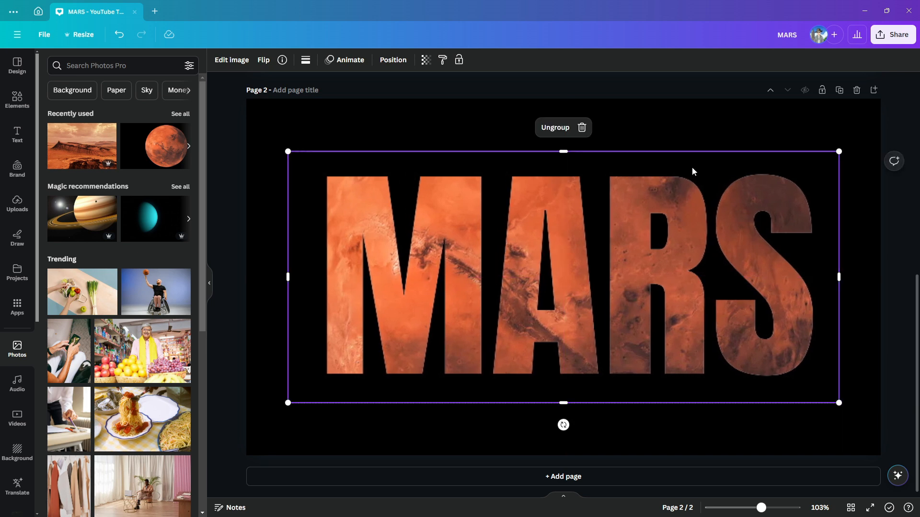
{"action": "left_click", "coordinate": [703, 115]}
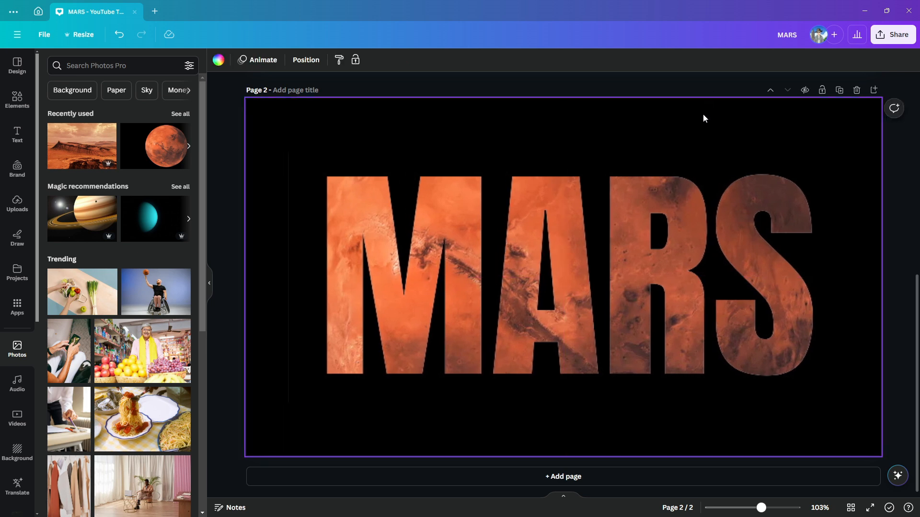
Download only page 2 of the design as a PNG at size 1.
{"action": "left_click", "coordinate": [894, 36]}
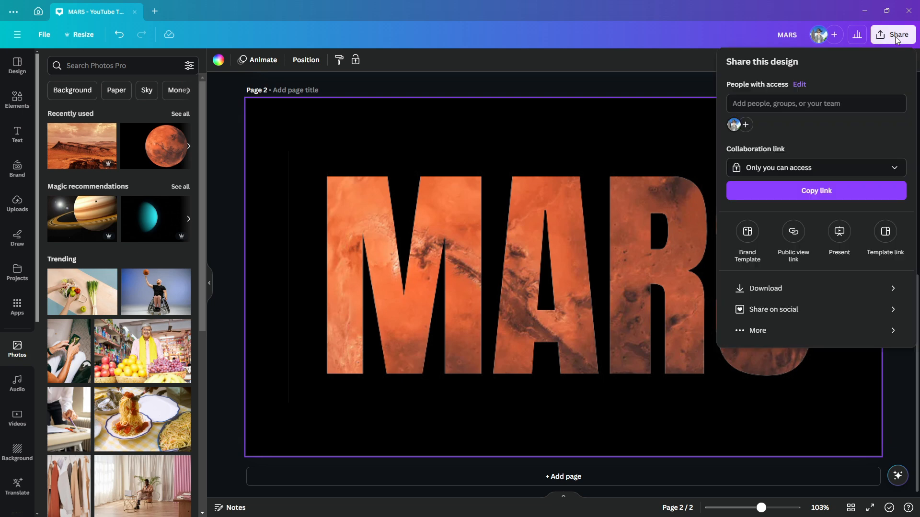
{"action": "left_click", "coordinate": [774, 294]}
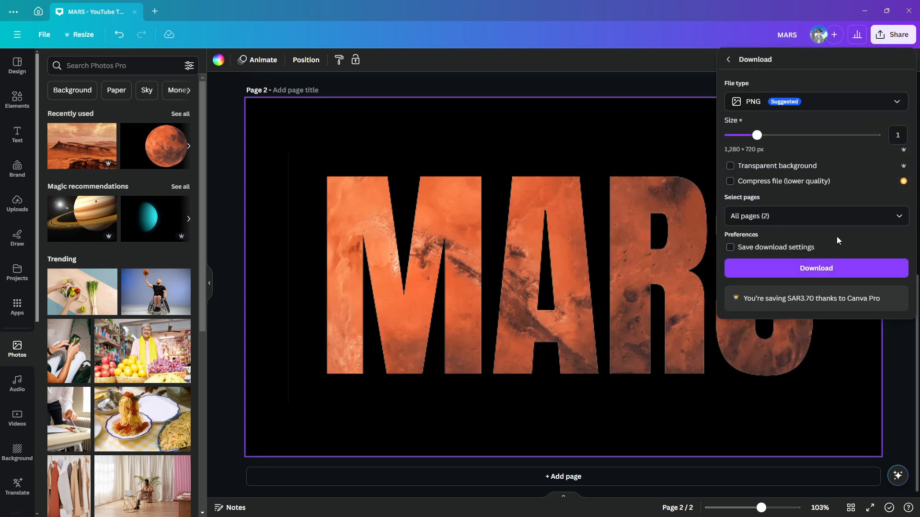
{"action": "left_click", "coordinate": [899, 219]}
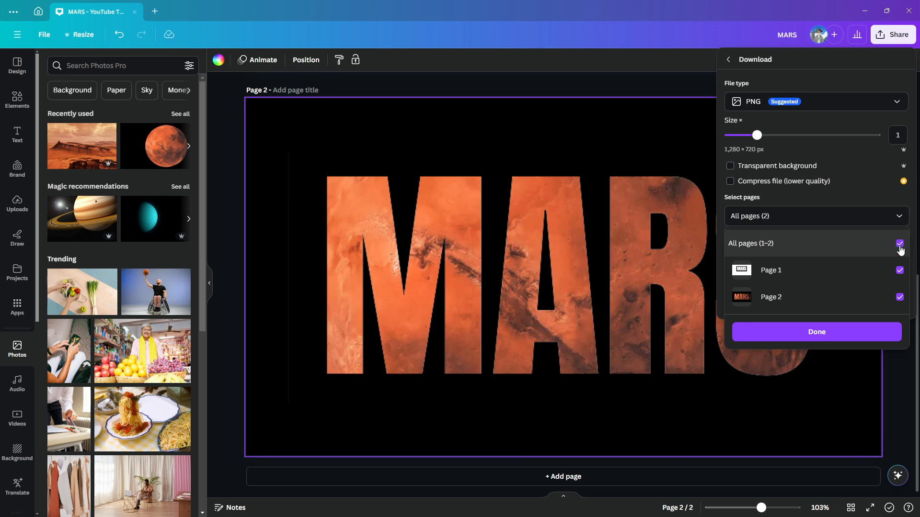
{"action": "left_click", "coordinate": [899, 243]}
{"action": "left_click", "coordinate": [899, 297]}
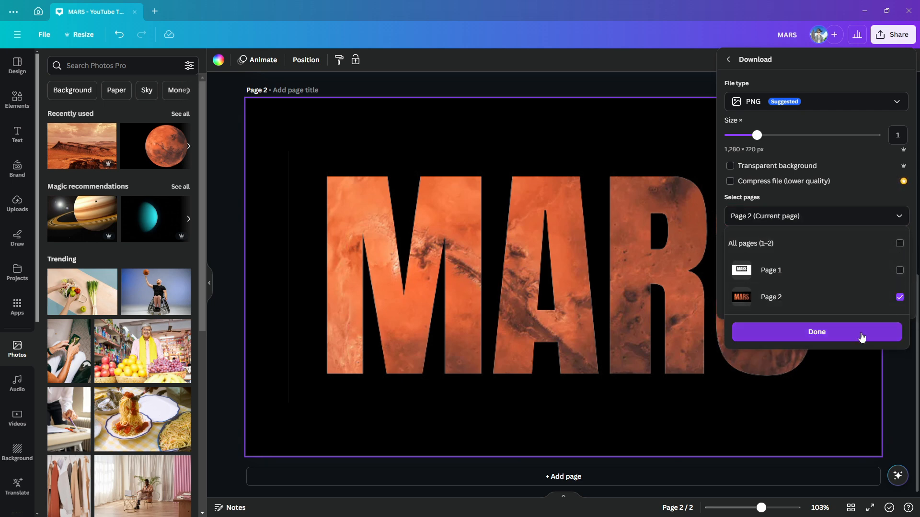
{"action": "left_click", "coordinate": [861, 337]}
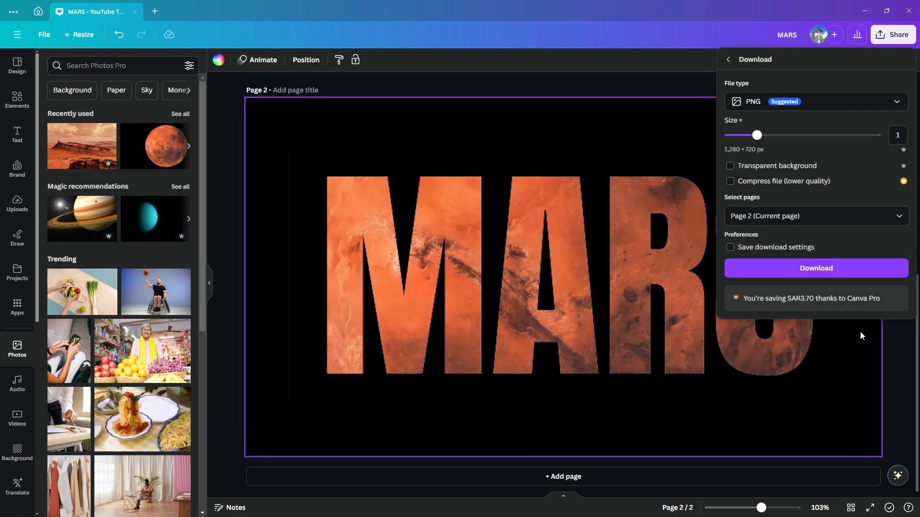
{"action": "left_click", "coordinate": [846, 264]}
Upload the downloaded MARS PNG and place it on a newly added third page.
{"action": "left_click_drag", "start_coordinate": [738, 267], "coordinate": [185, 206]}
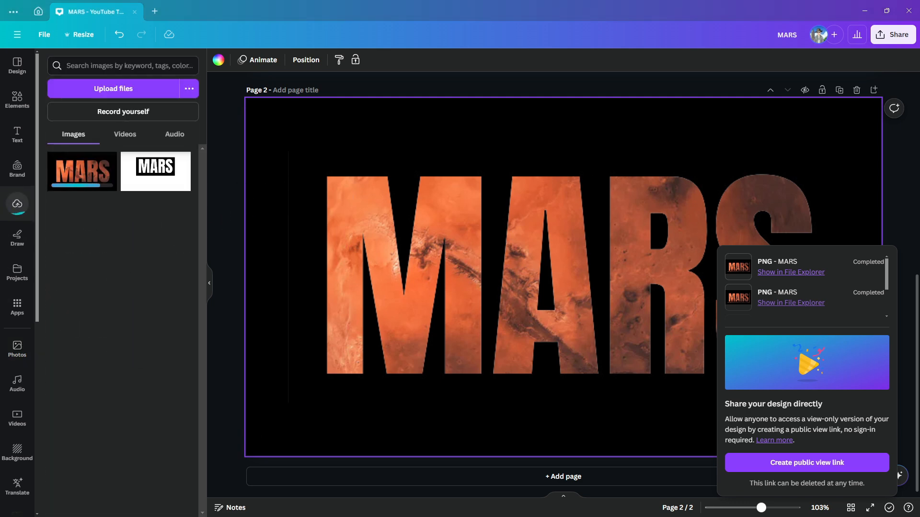
{"action": "left_click", "coordinate": [537, 481]}
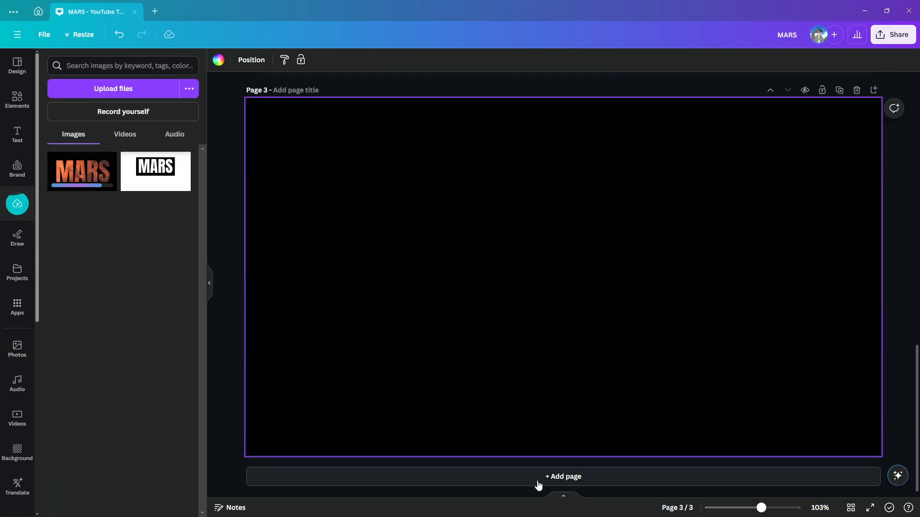
{"action": "left_click", "coordinate": [83, 175]}
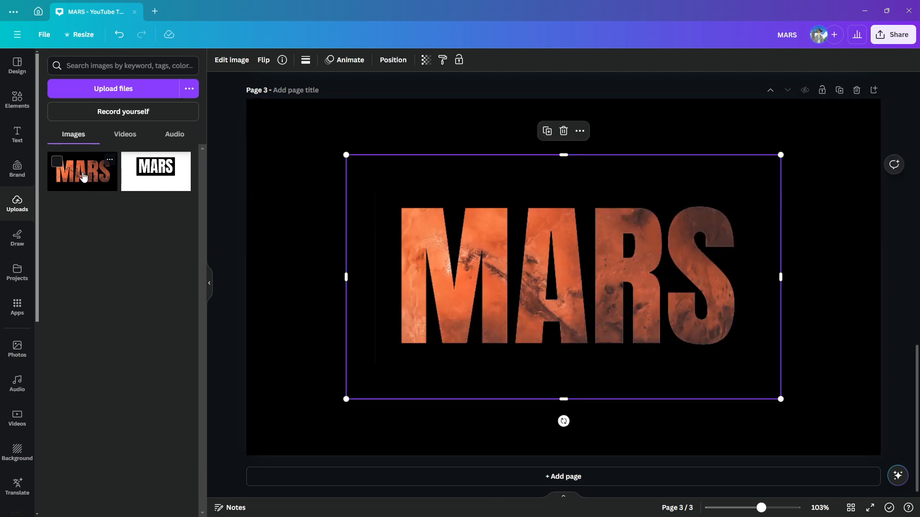
{"action": "left_click", "coordinate": [277, 297]}
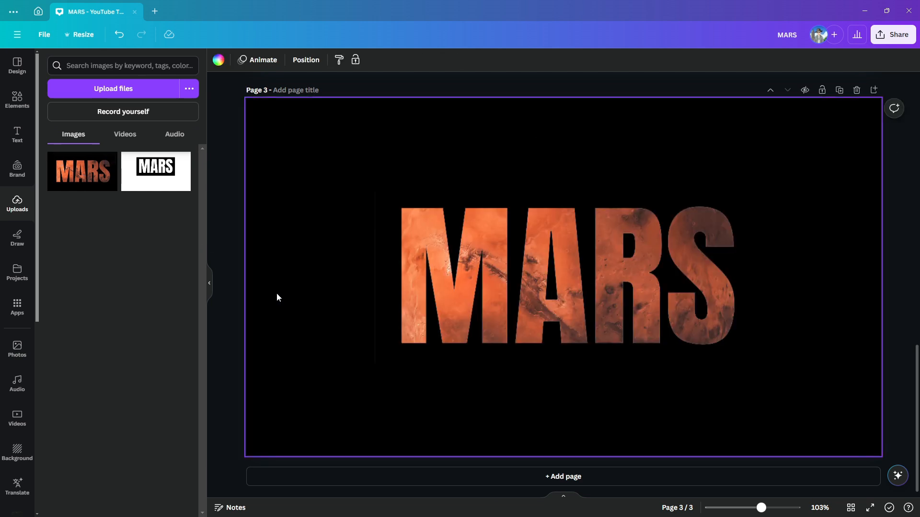
Remove the background of the MARS image on page 3 with BG Remover.
{"action": "left_click", "coordinate": [483, 281]}
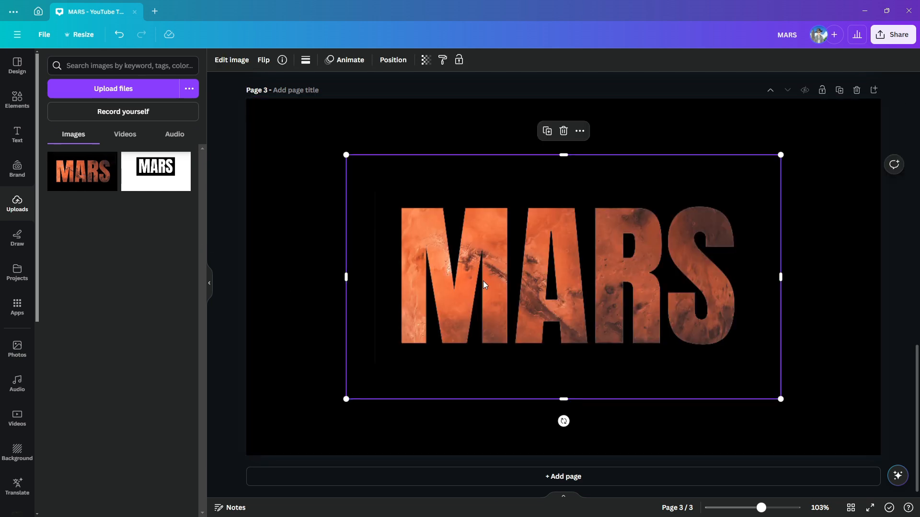
{"action": "left_click", "coordinate": [241, 61]}
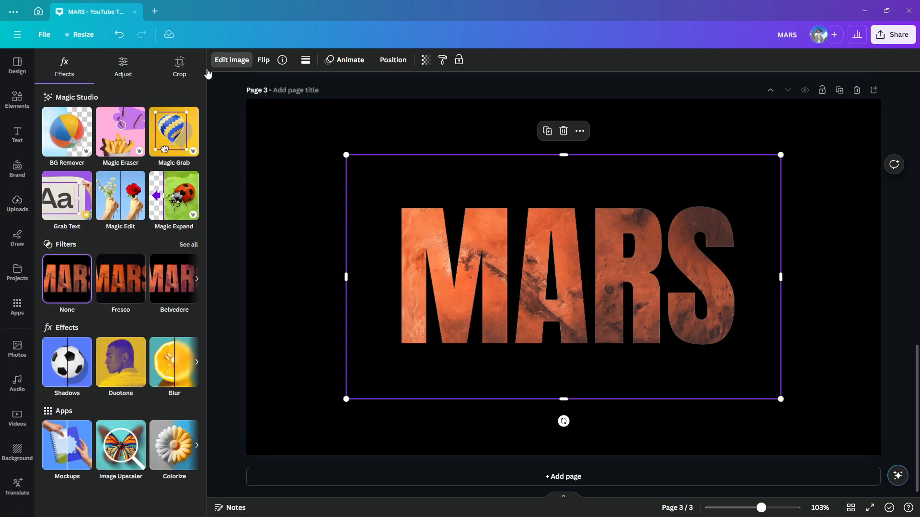
{"action": "left_click", "coordinate": [72, 145]}
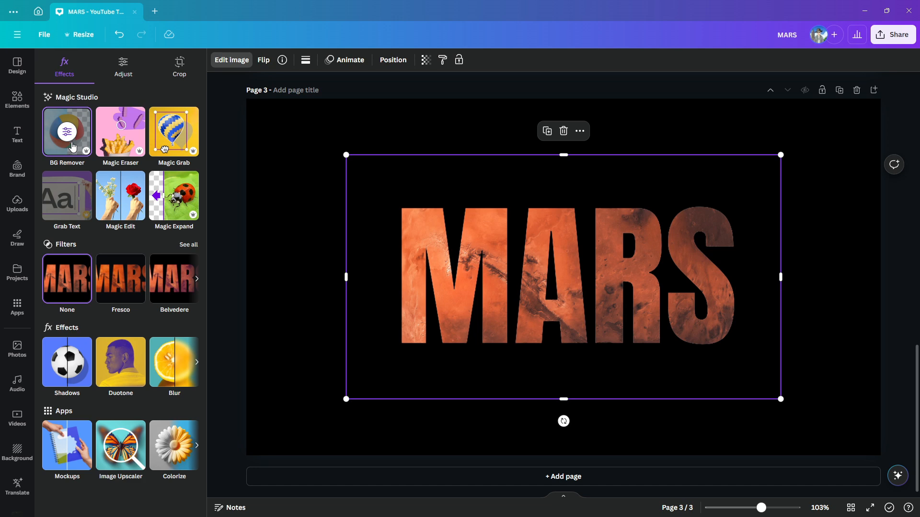
Set the background color of page 3 to white (#ffffff).
{"action": "left_click", "coordinate": [267, 143]}
{"action": "left_click", "coordinate": [218, 60]}
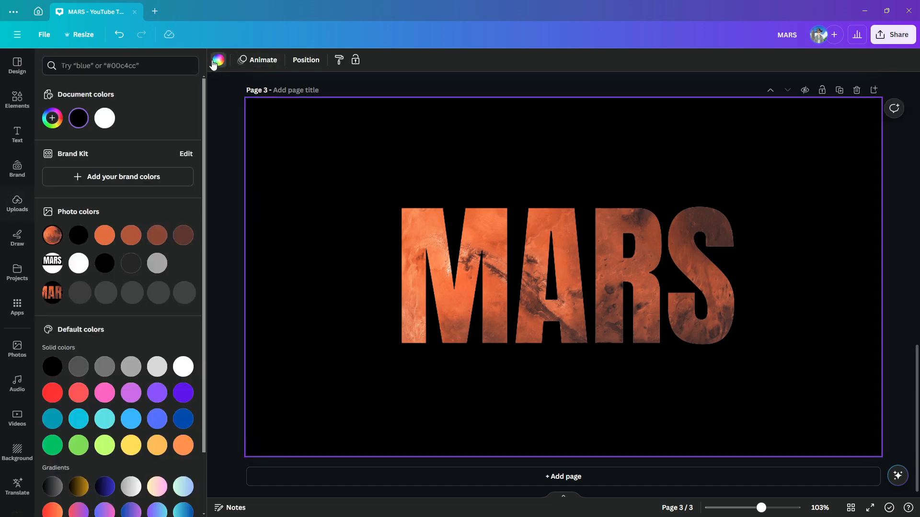
{"action": "left_click", "coordinate": [106, 120]}
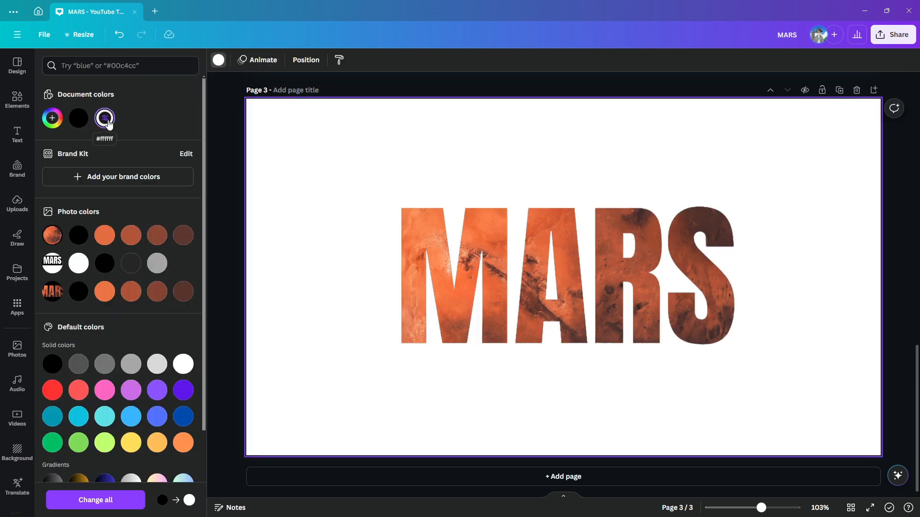
{"action": "left_click", "coordinate": [288, 252]}
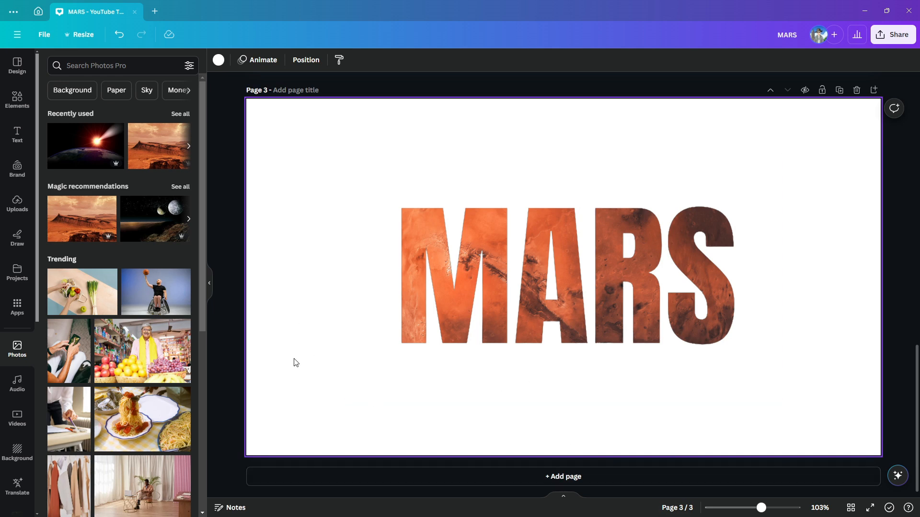
Add the recently used red desert landscape photo to page 3 and set it as the page background.
{"action": "left_click", "coordinate": [174, 145]}
{"action": "left_click_drag", "start_coordinate": [557, 294], "coordinate": [453, 259]}
{"action": "right_click", "coordinate": [454, 263]}
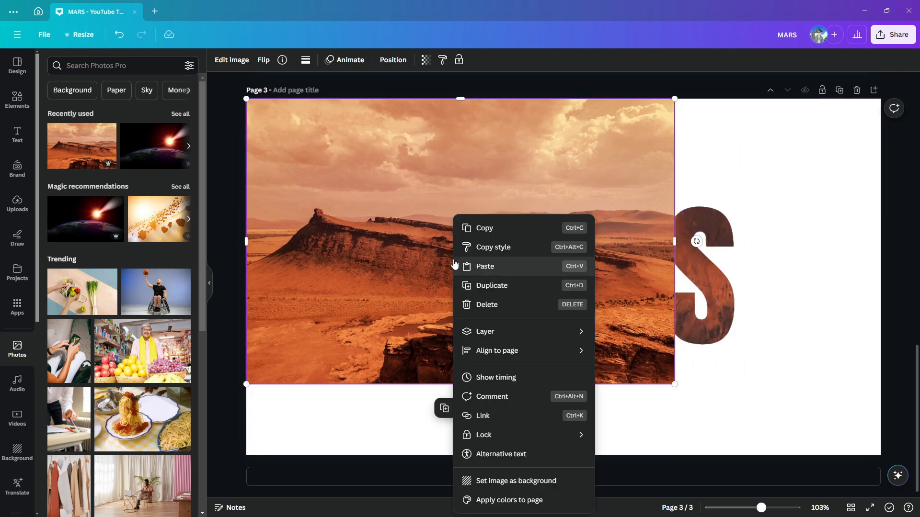
{"action": "left_click", "coordinate": [515, 479]}
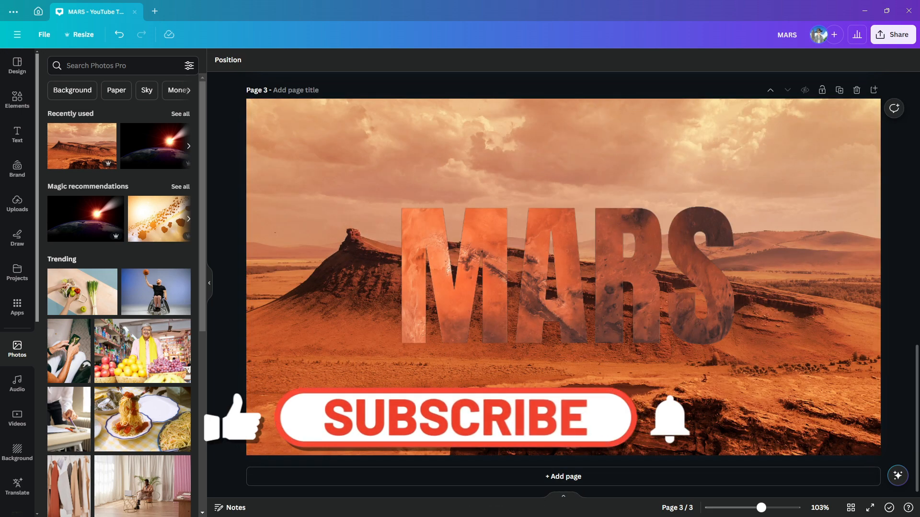